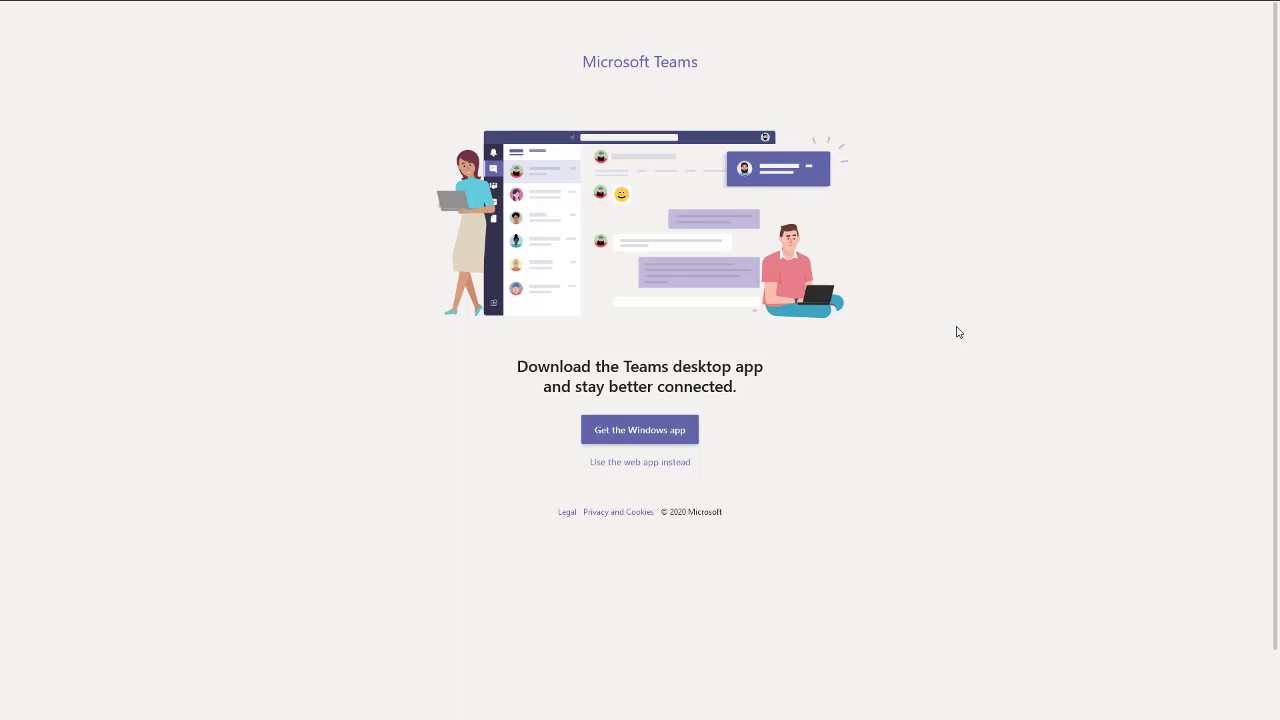
# Step: Examine the teams.microsoft.com web address of the Teams download page and the image of the supported mobile platforms
pyautogui.moveTo(185, 2)
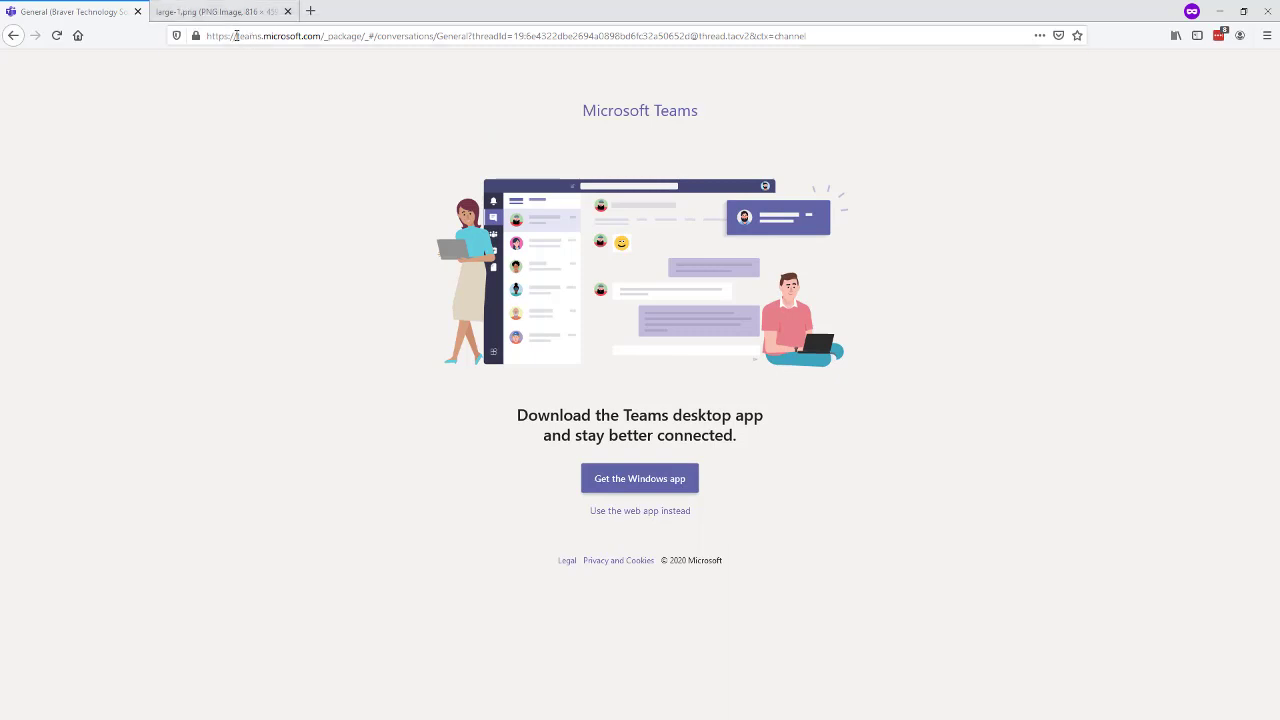
pyautogui.moveTo(236, 36); pyautogui.dragTo(321, 36)
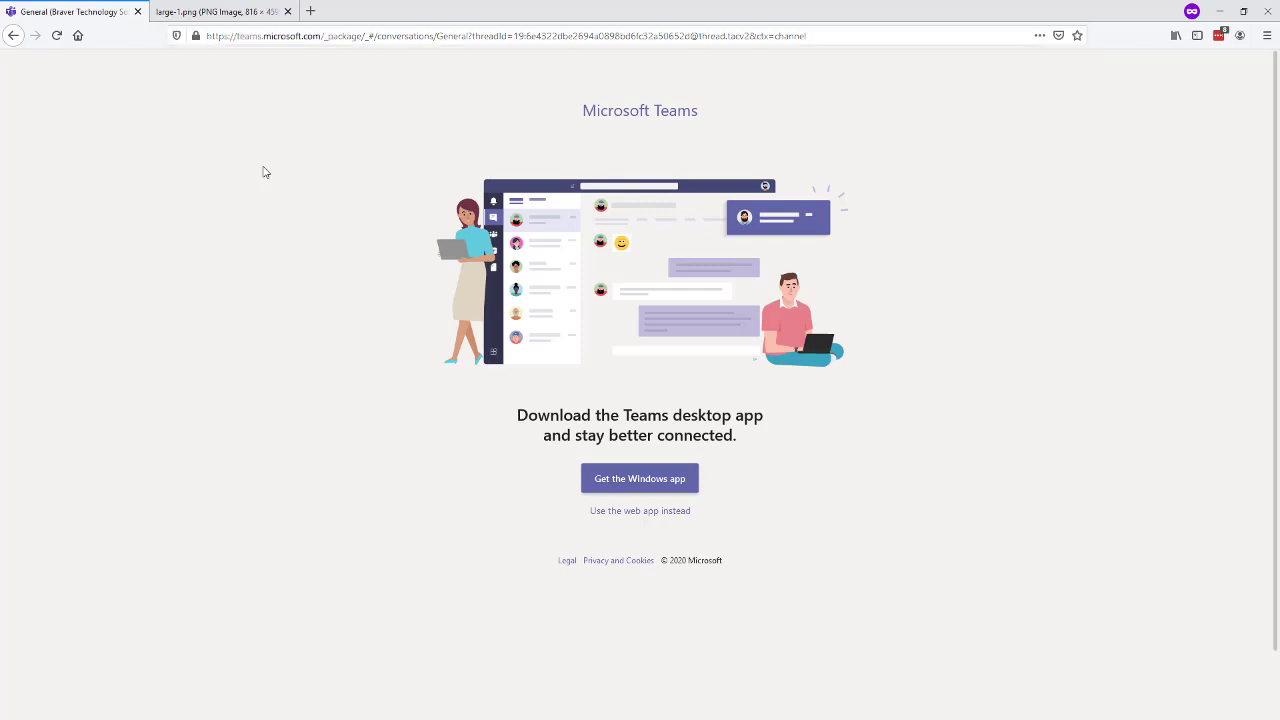
pyautogui.press('F11')
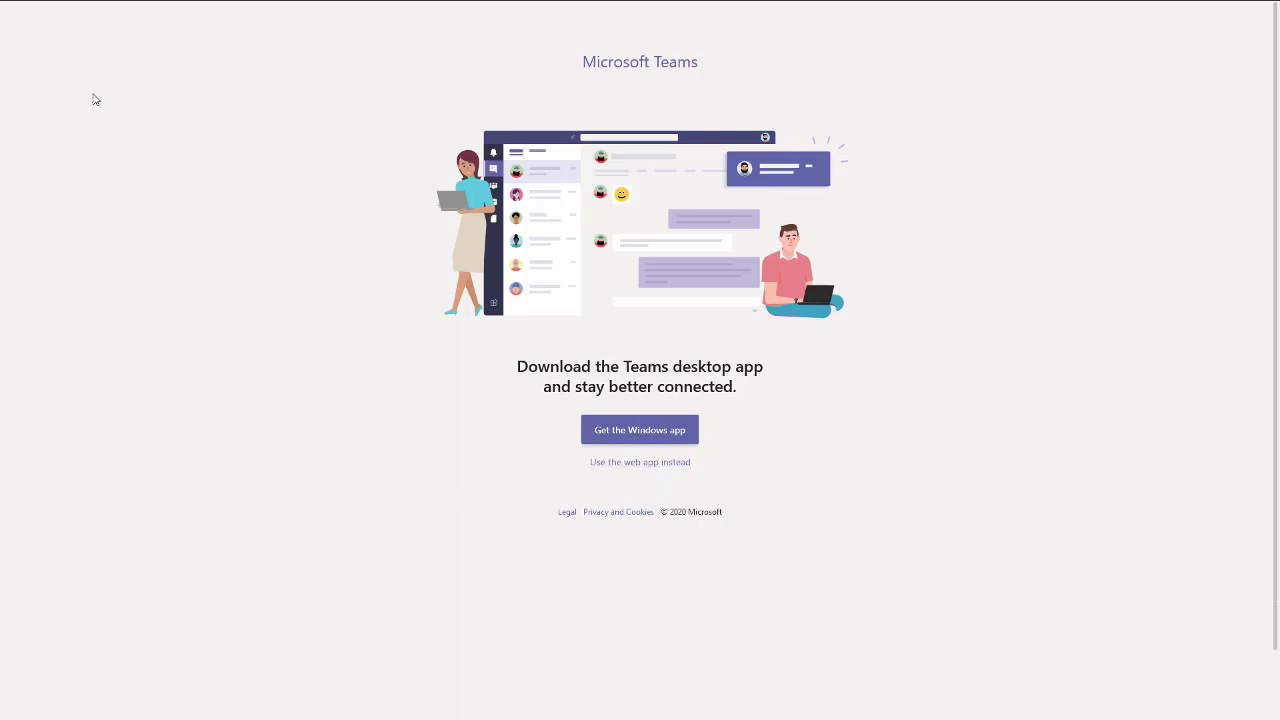
pyautogui.moveTo(100, 4)
pyautogui.click(218, 10)
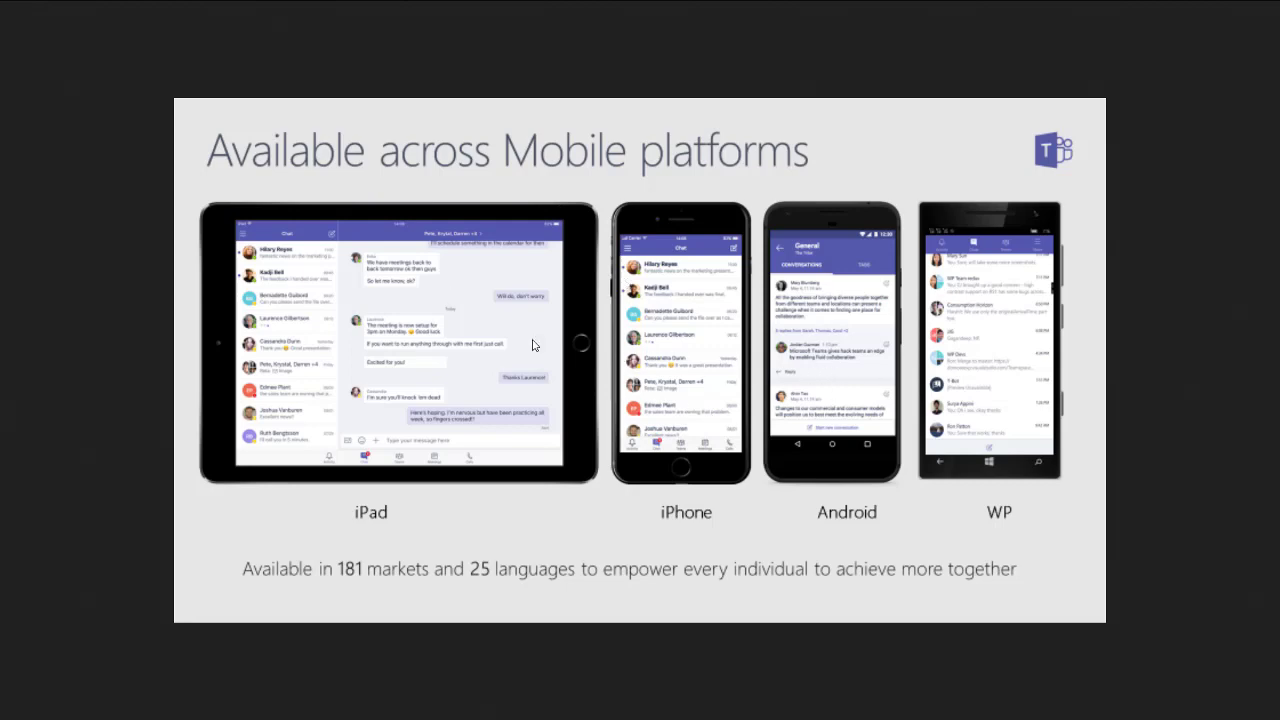
# Step: Return to the Teams download page and choose to use the web app instead of the Windows app
pyautogui.press('F11')
pyautogui.click(79, 13)
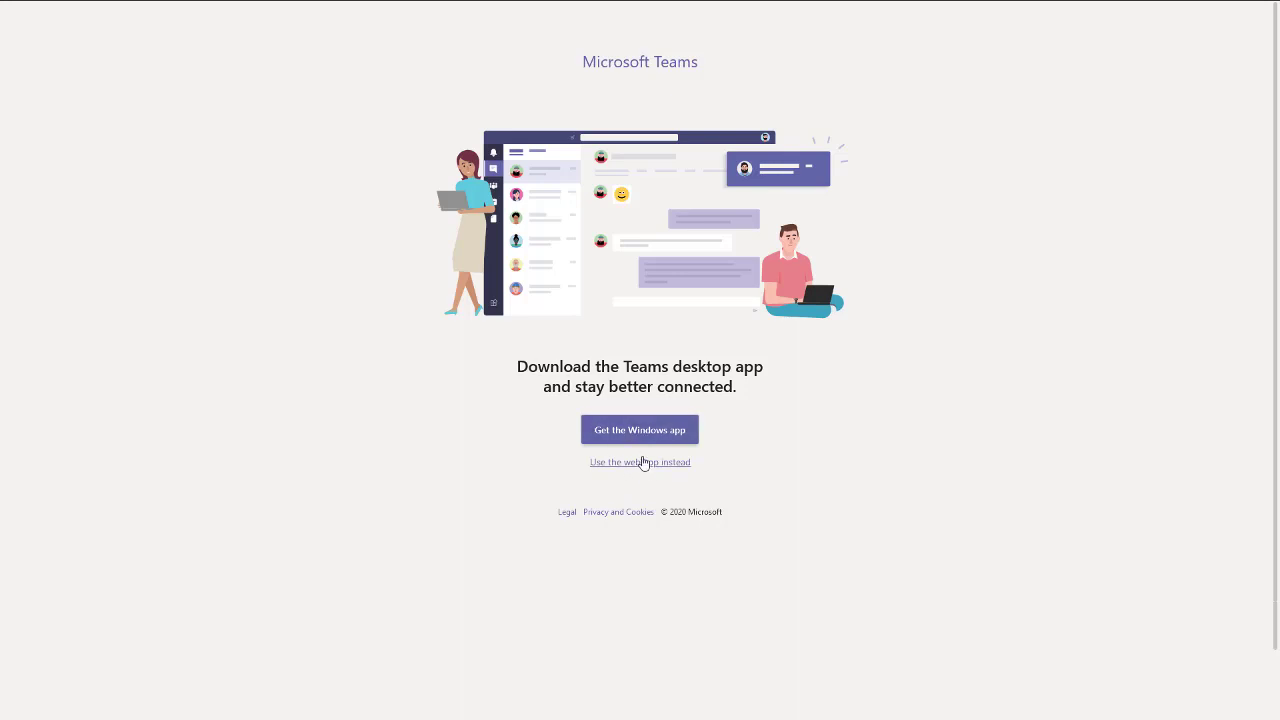
pyautogui.click(641, 462)
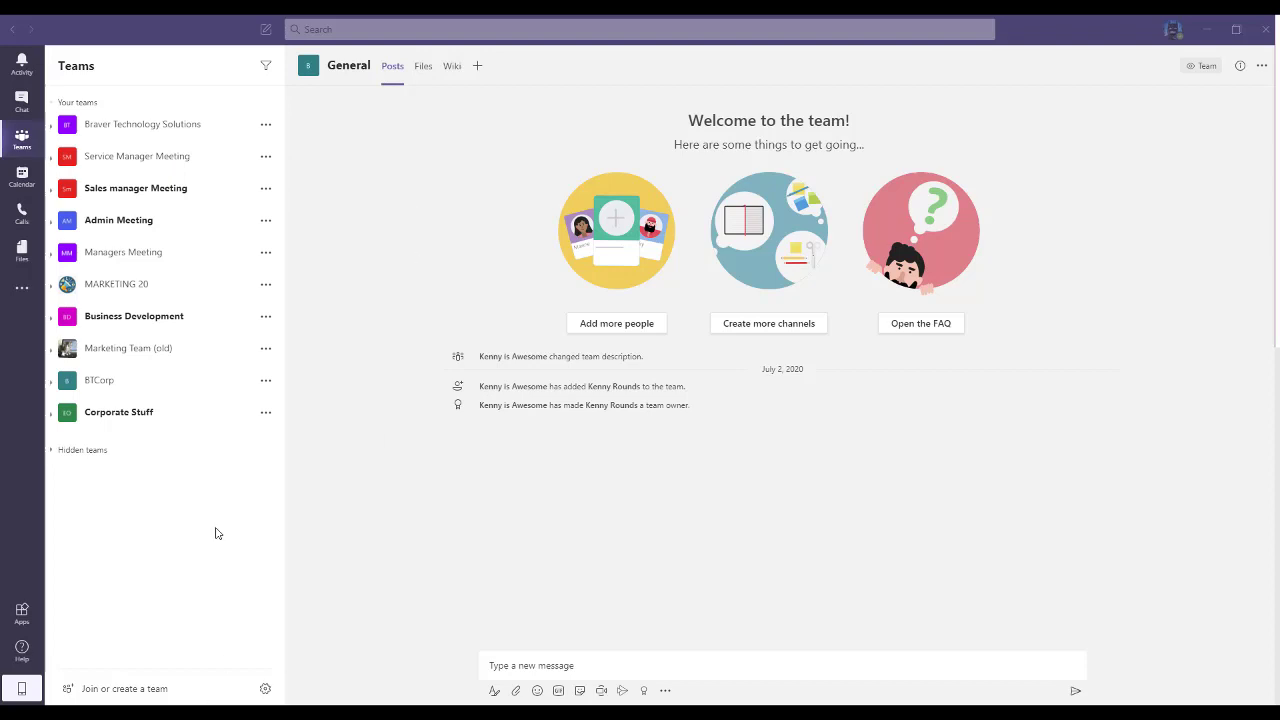
# Step: Create a private team from scratch named "Client Projects", skipping the addition of members
pyautogui.click(131, 690)
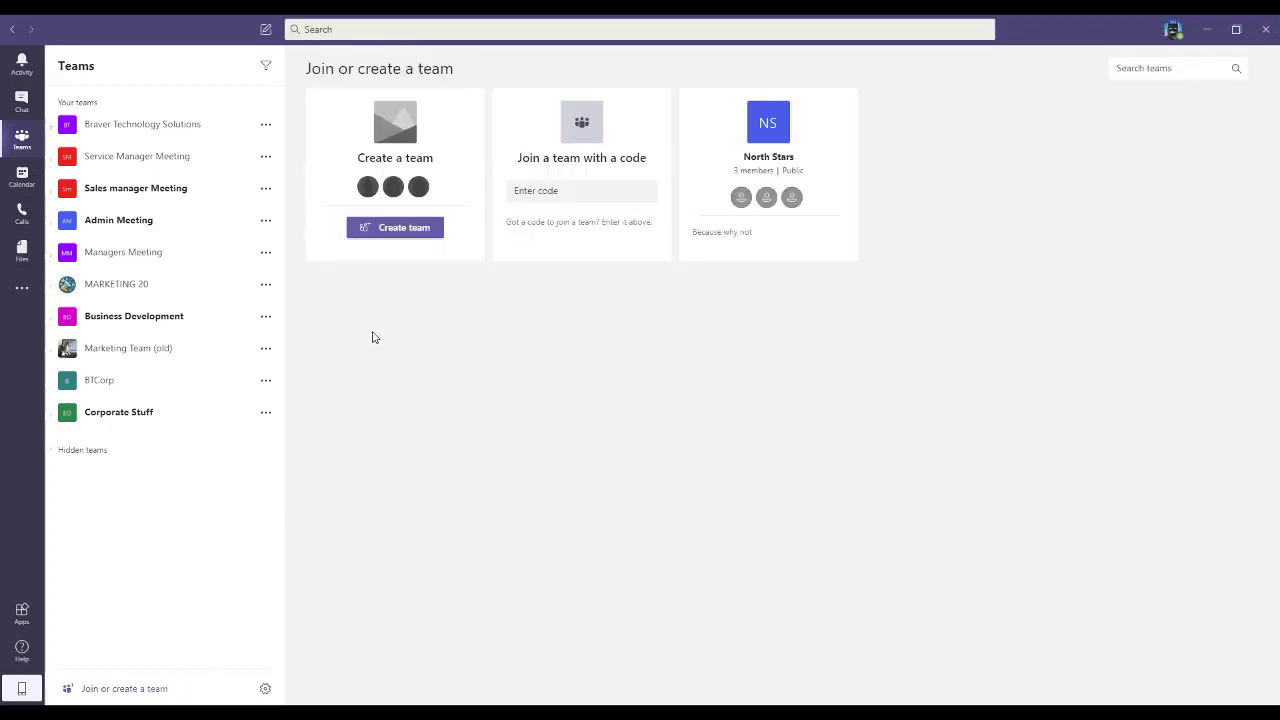
pyautogui.click(416, 230)
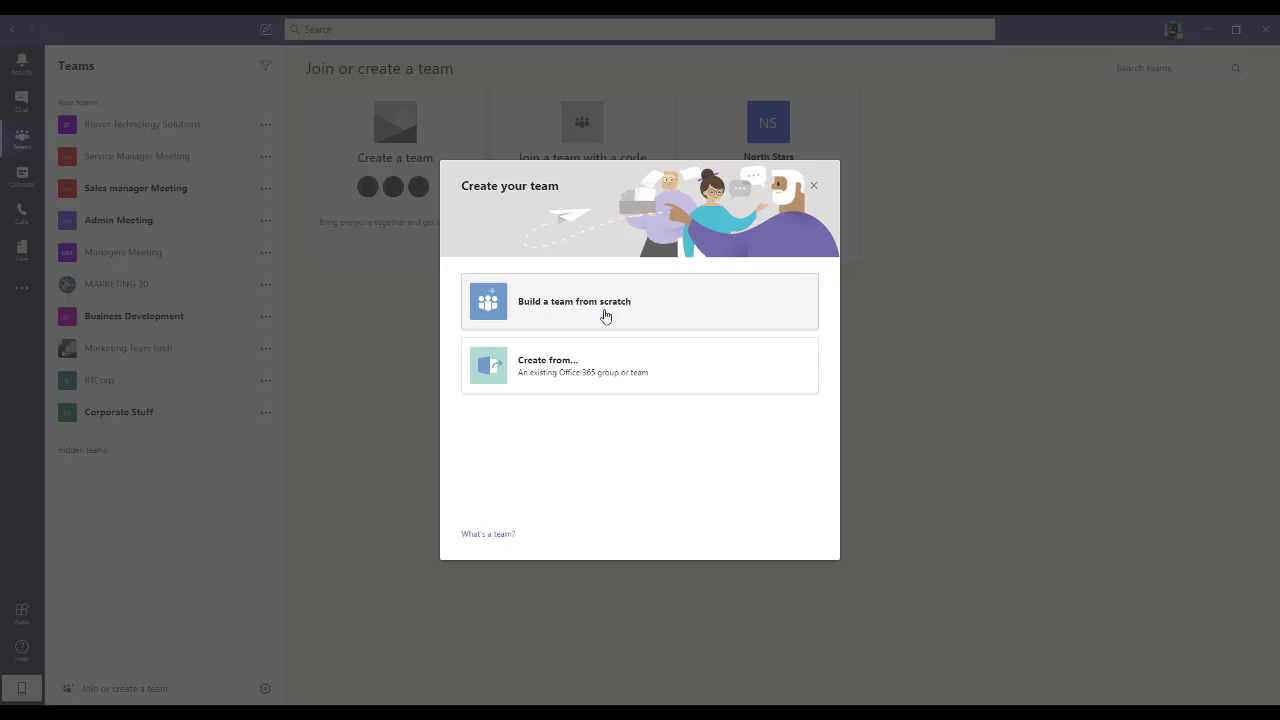
pyautogui.click(605, 316)
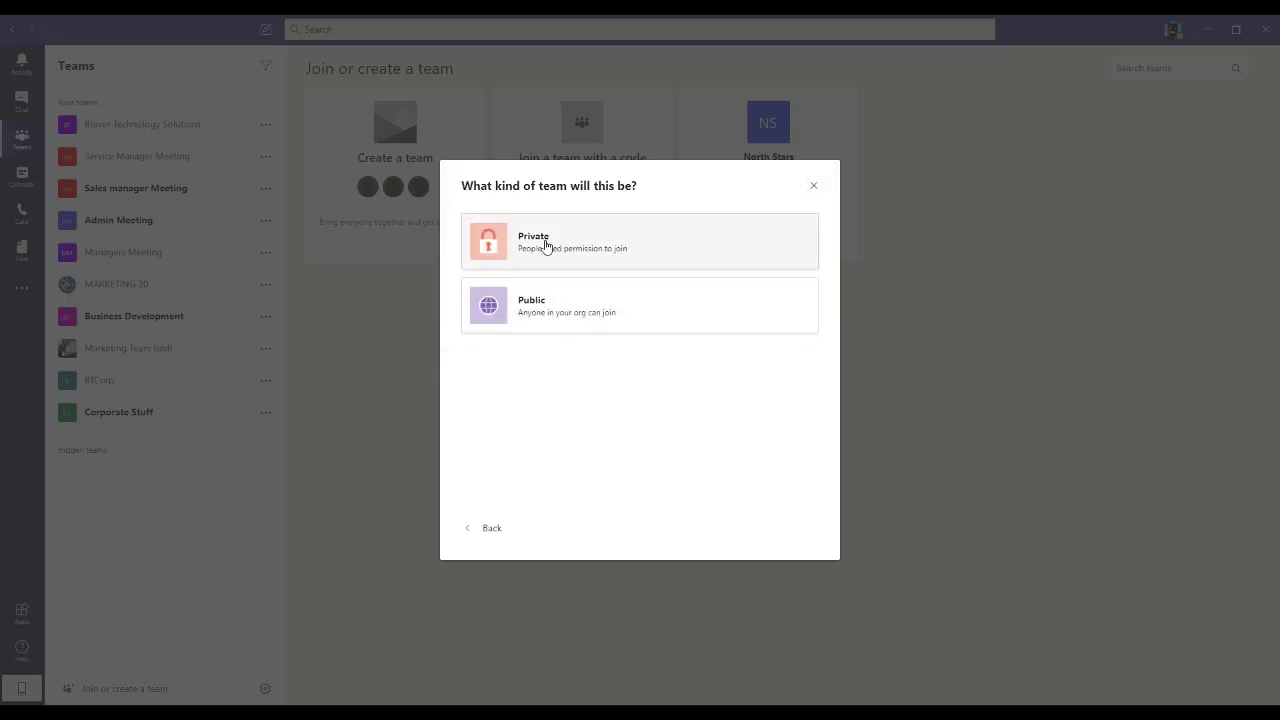
pyautogui.click(546, 246)
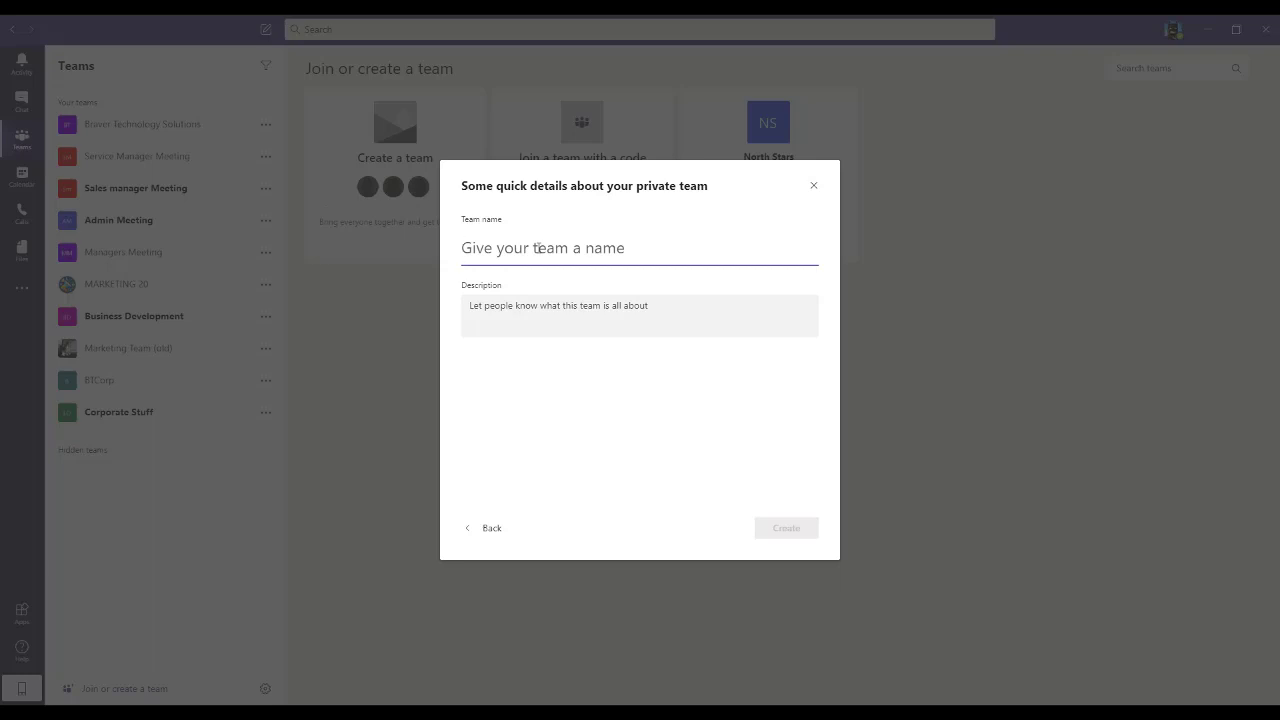
pyautogui.write('Client ')
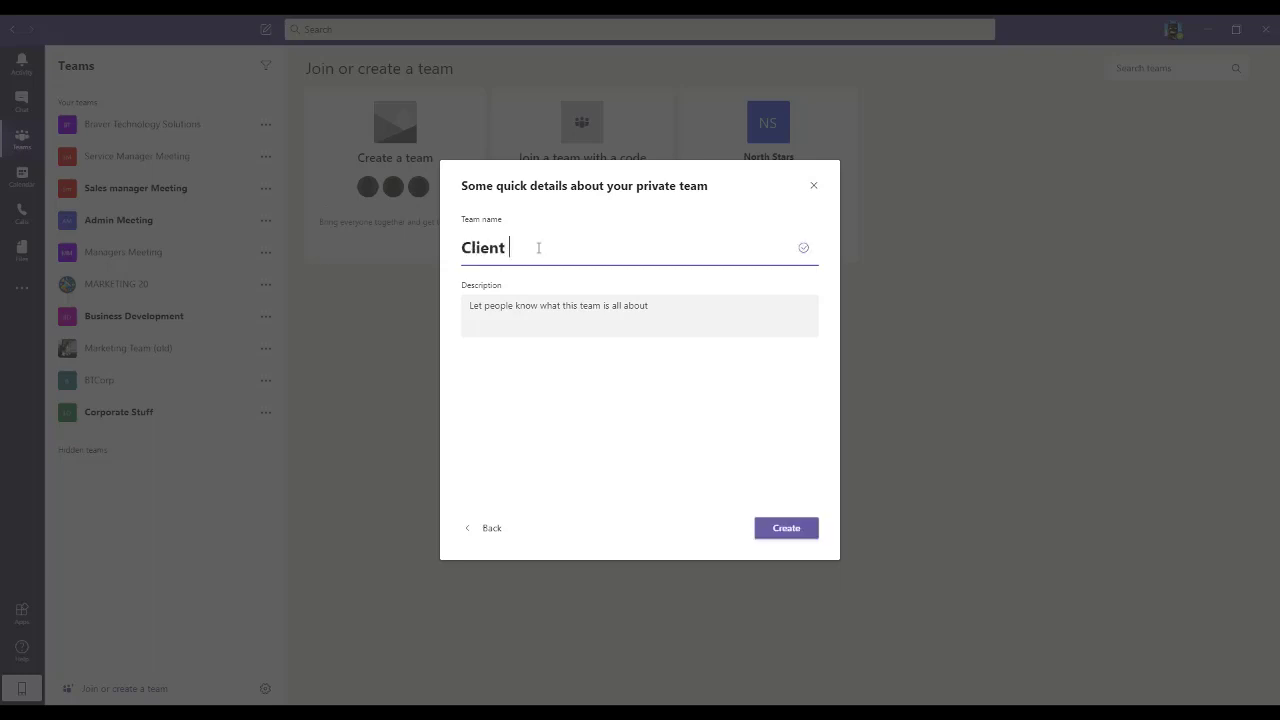
pyautogui.write('Projects')
pyautogui.click(788, 529)
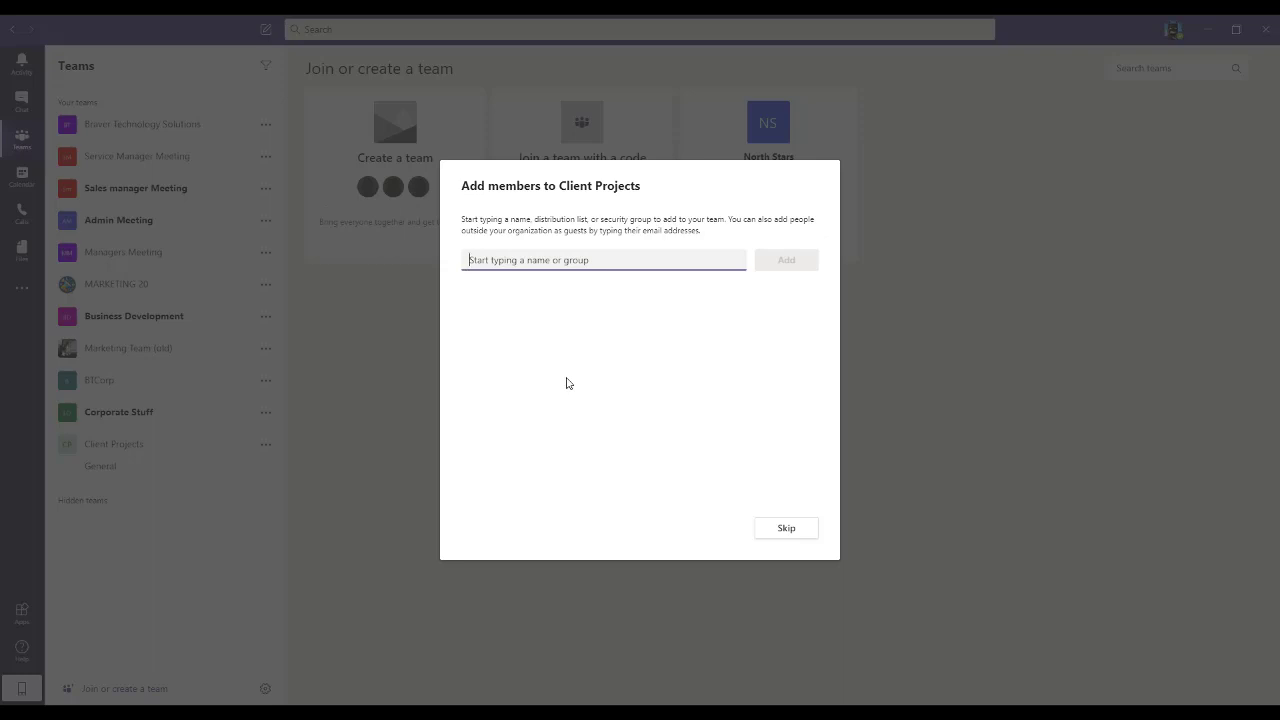
pyautogui.click(790, 530)
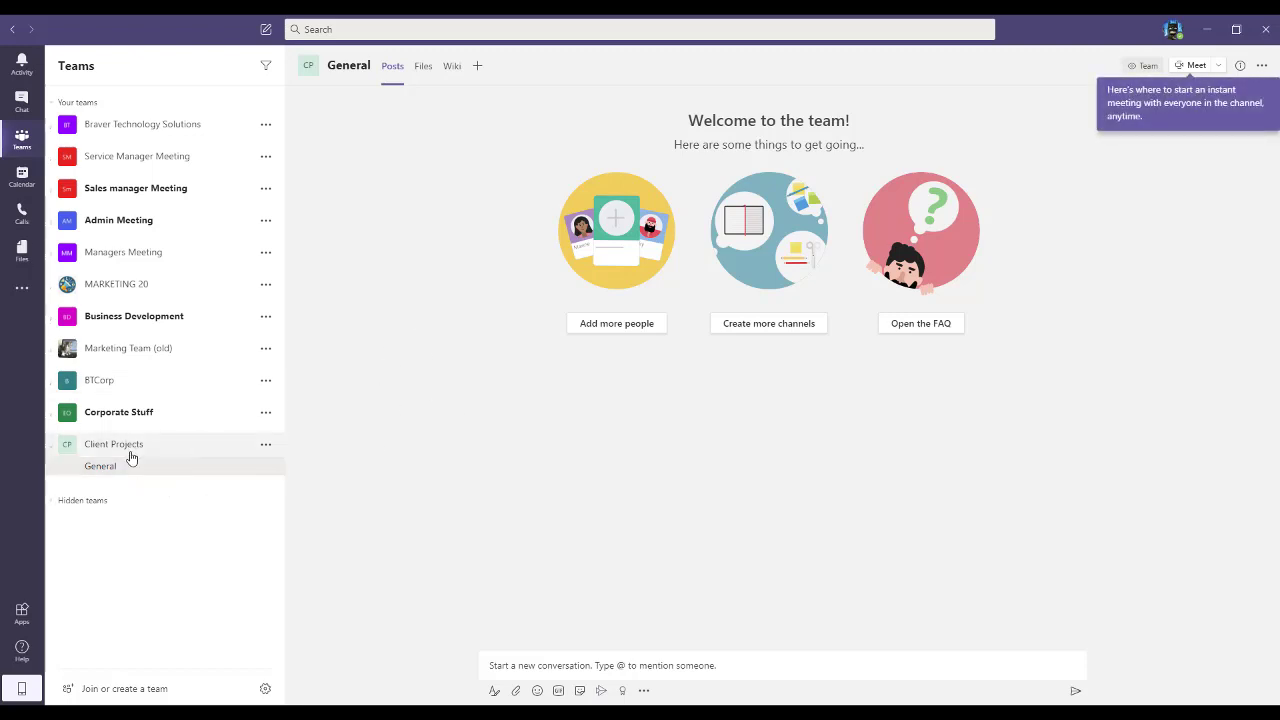
# Step: Add a colleague to the Client Projects team with the Member role and expand its list of members and guests
pyautogui.click(265, 446)
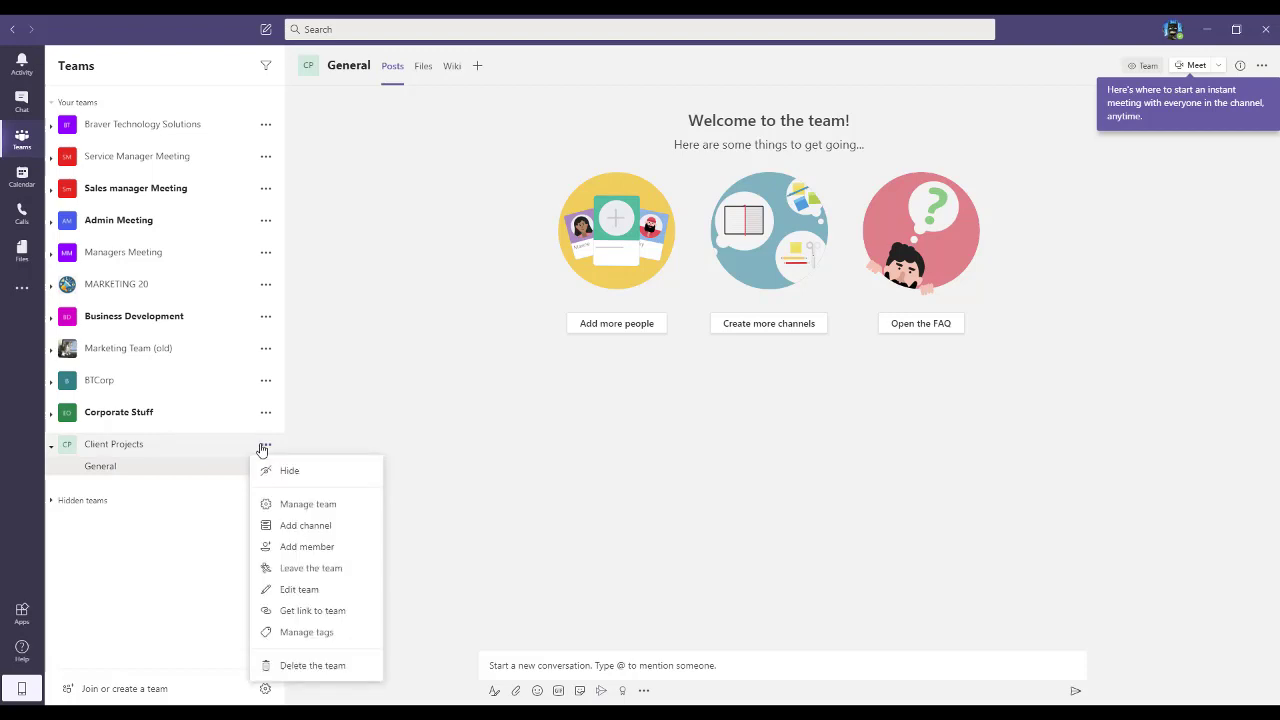
pyautogui.click(335, 513)
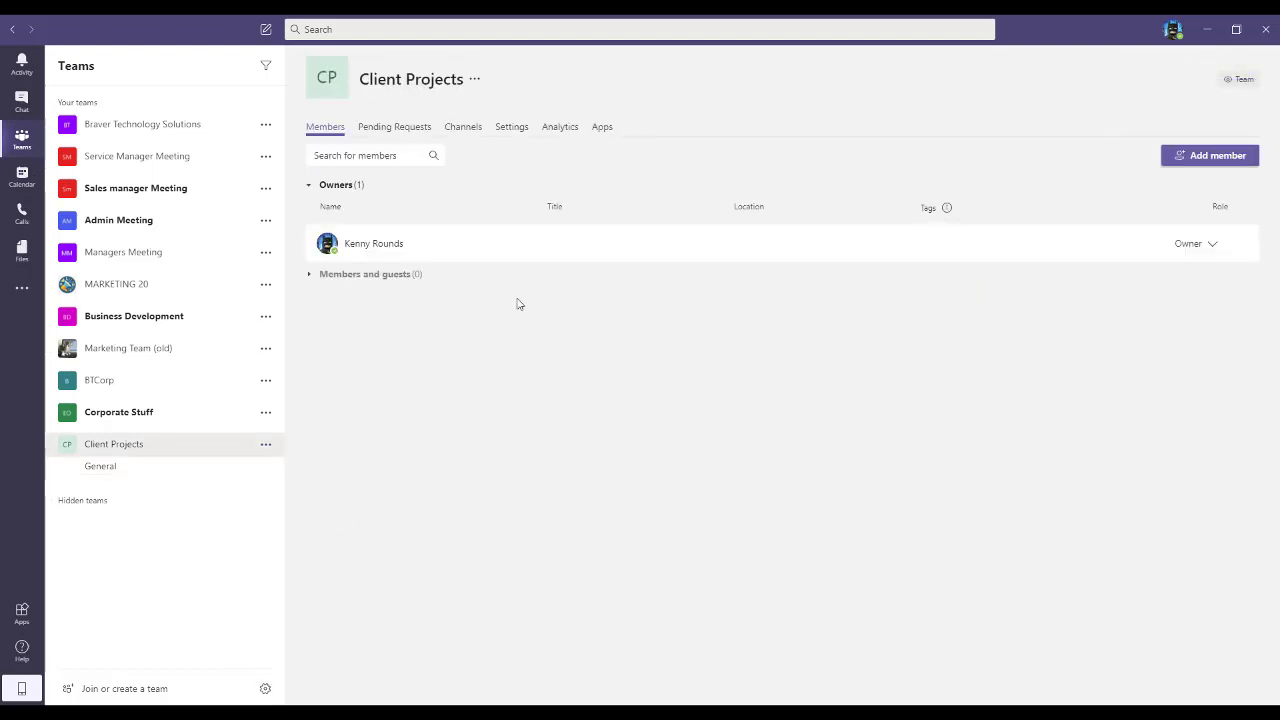
pyautogui.click(1230, 157)
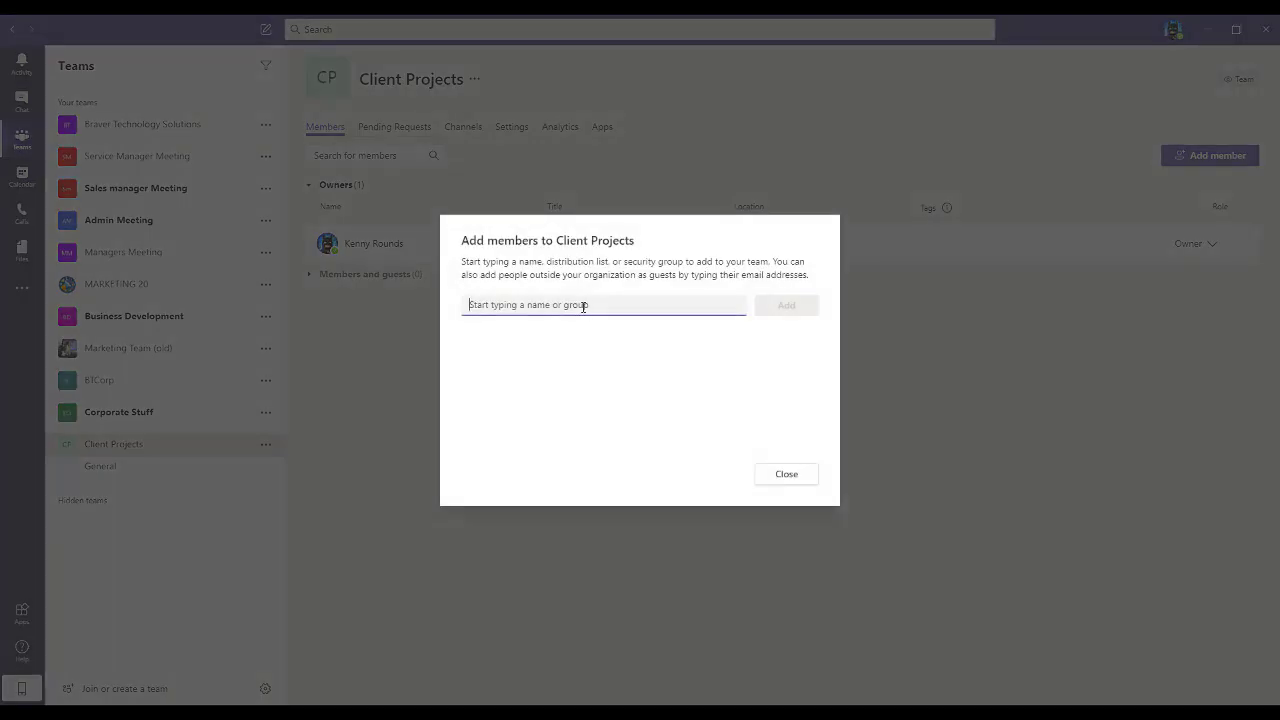
pyautogui.write('kenny')
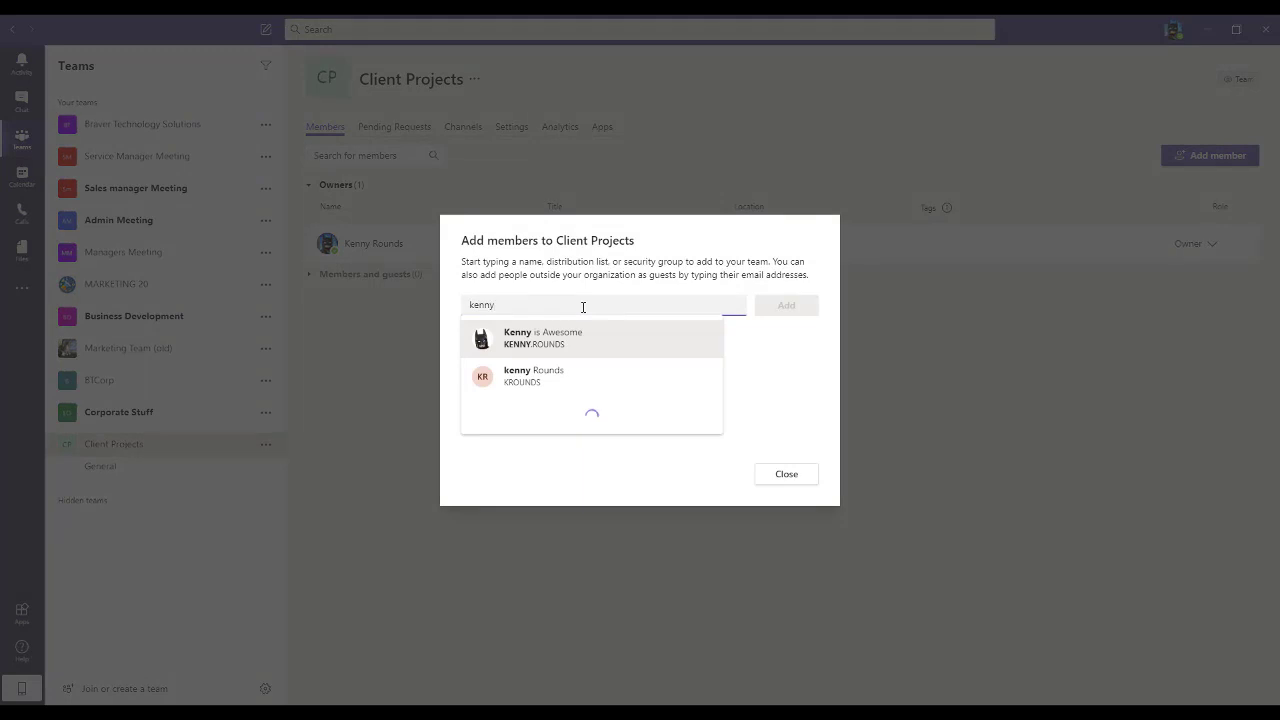
pyautogui.click(568, 336)
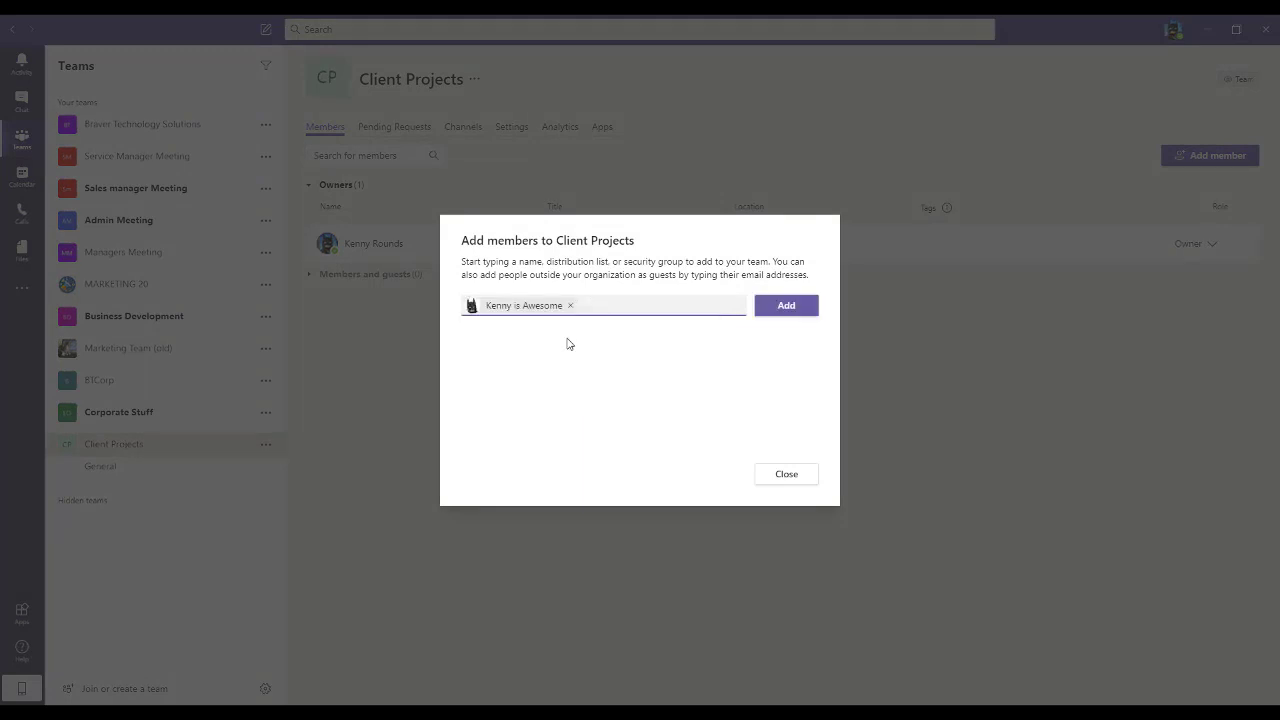
pyautogui.click(787, 307)
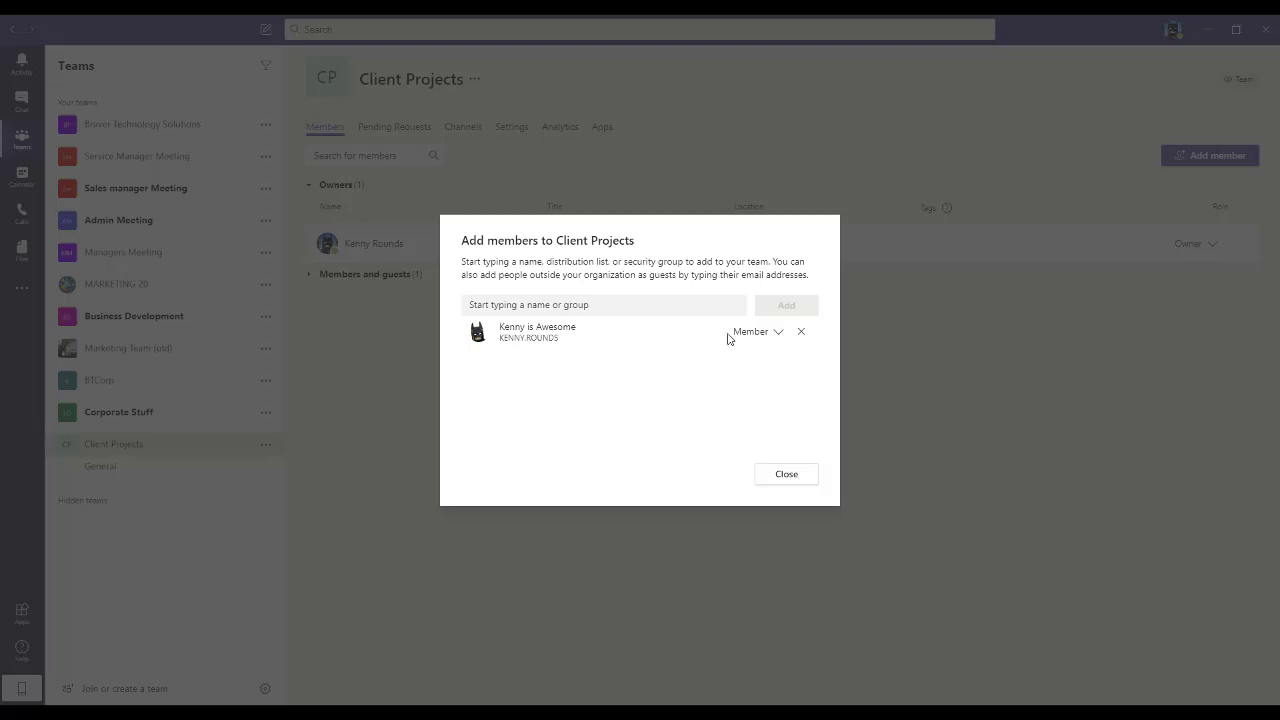
pyautogui.click(780, 332)
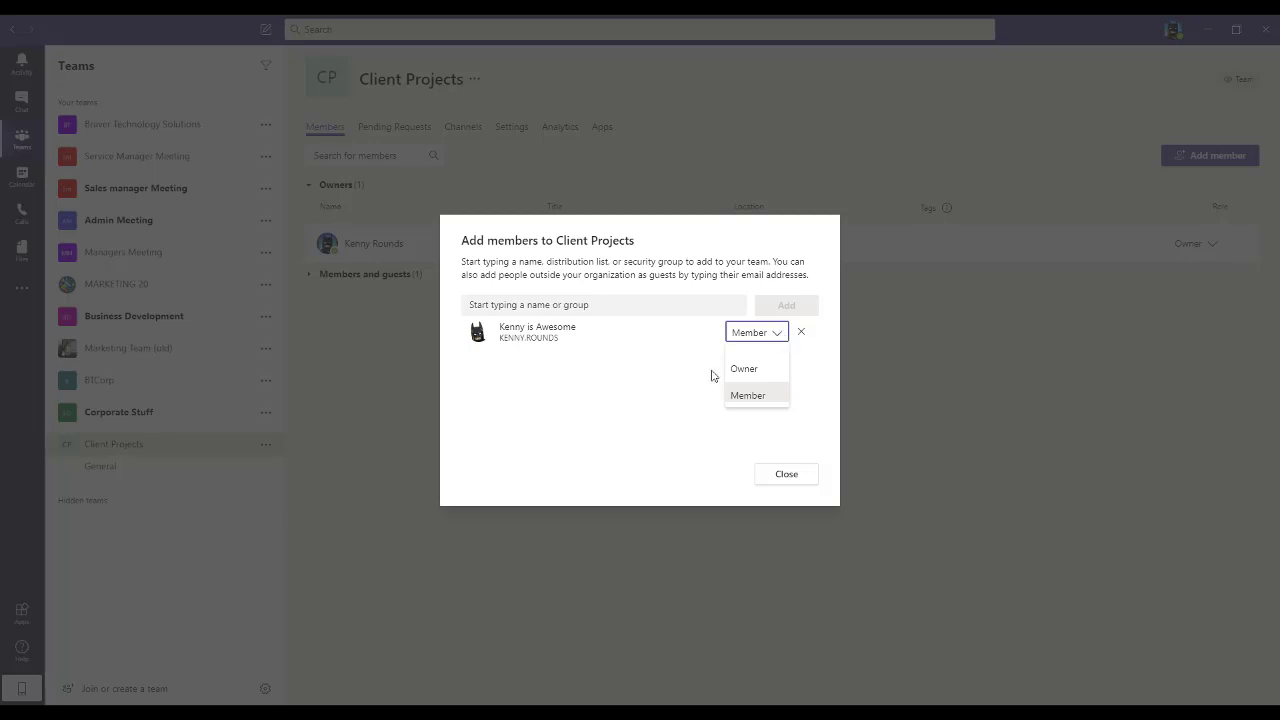
pyautogui.click(787, 474)
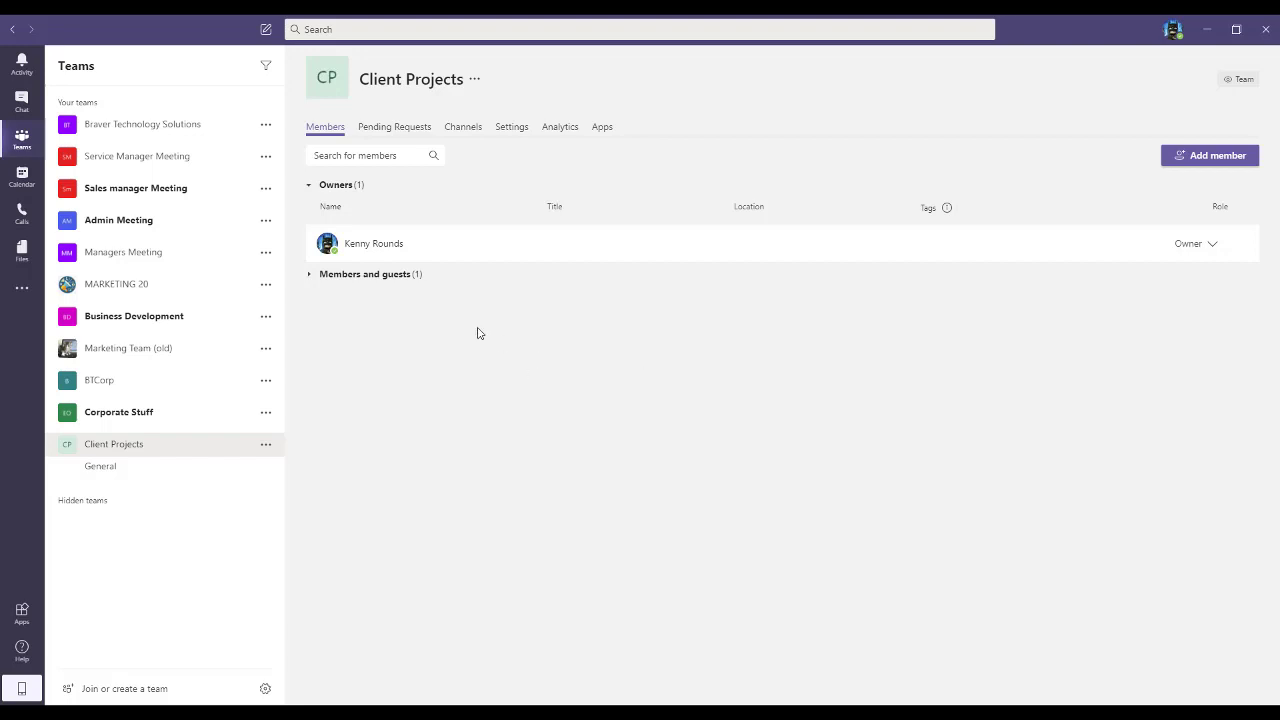
pyautogui.click(309, 276)
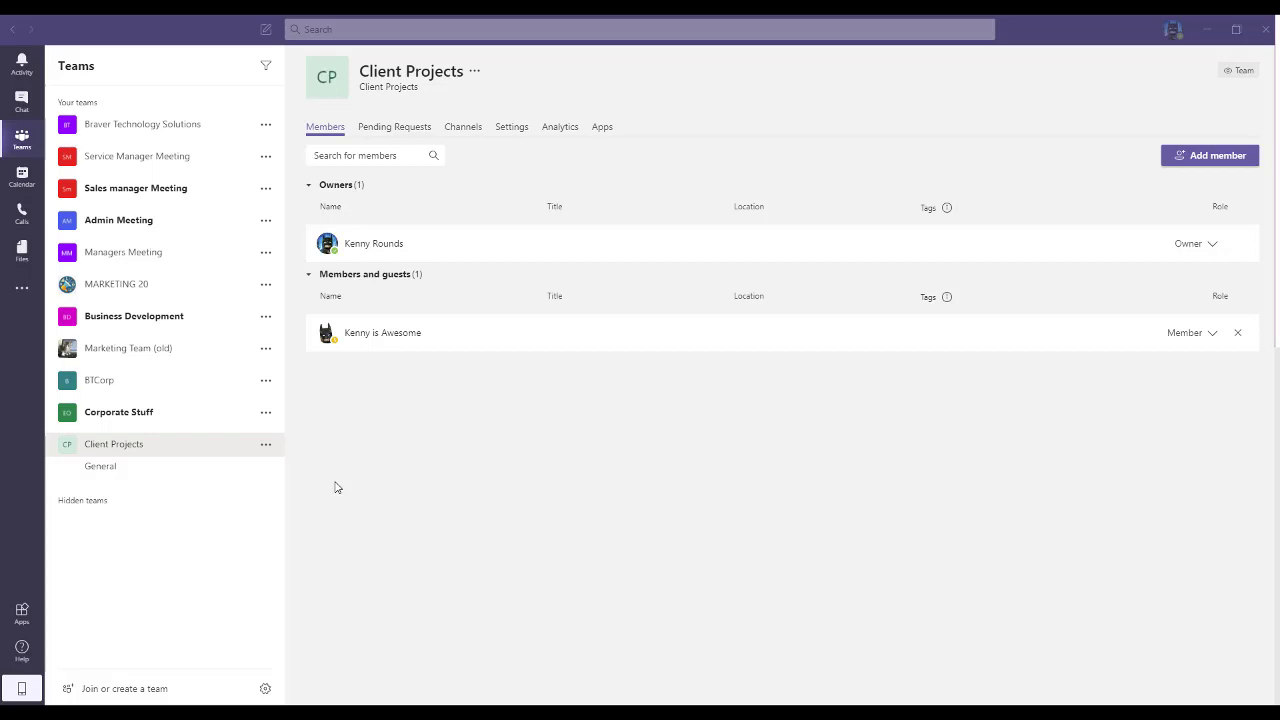
# Step: Add a standard channel named "Lawyers with Personalities - Cloud Migration" to the Client Projects team
pyautogui.click(266, 446)
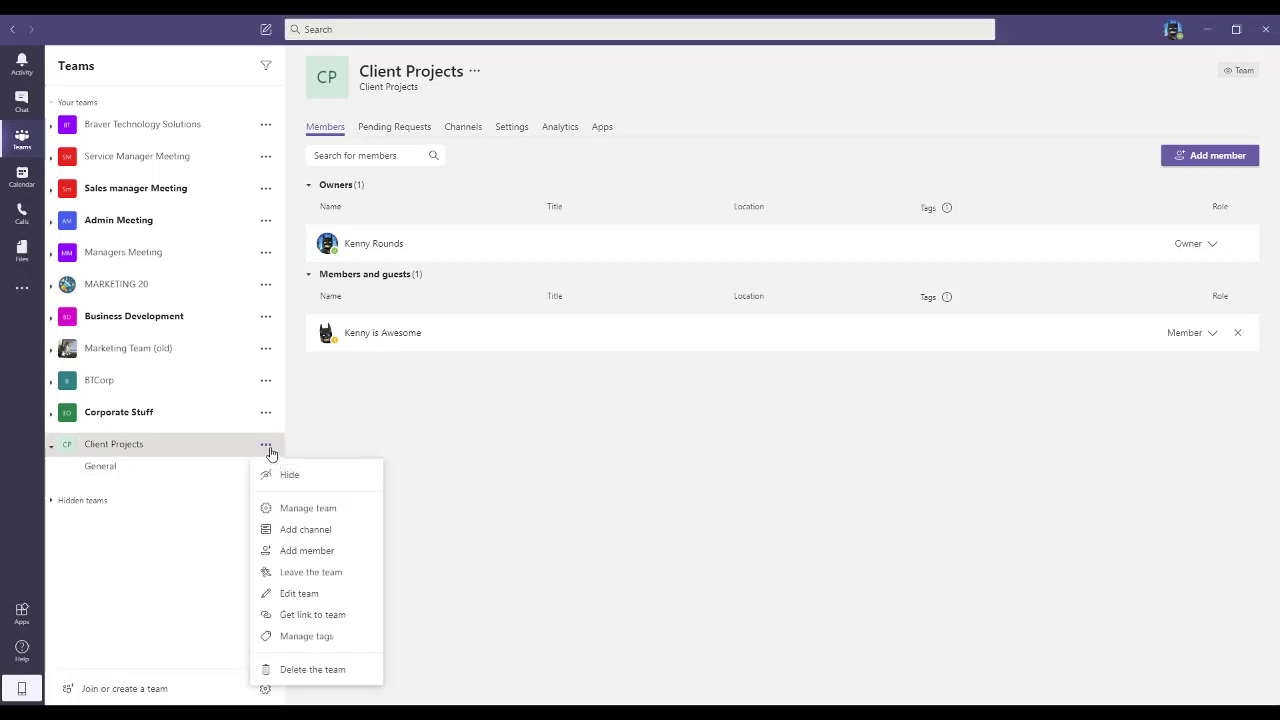
pyautogui.click(306, 530)
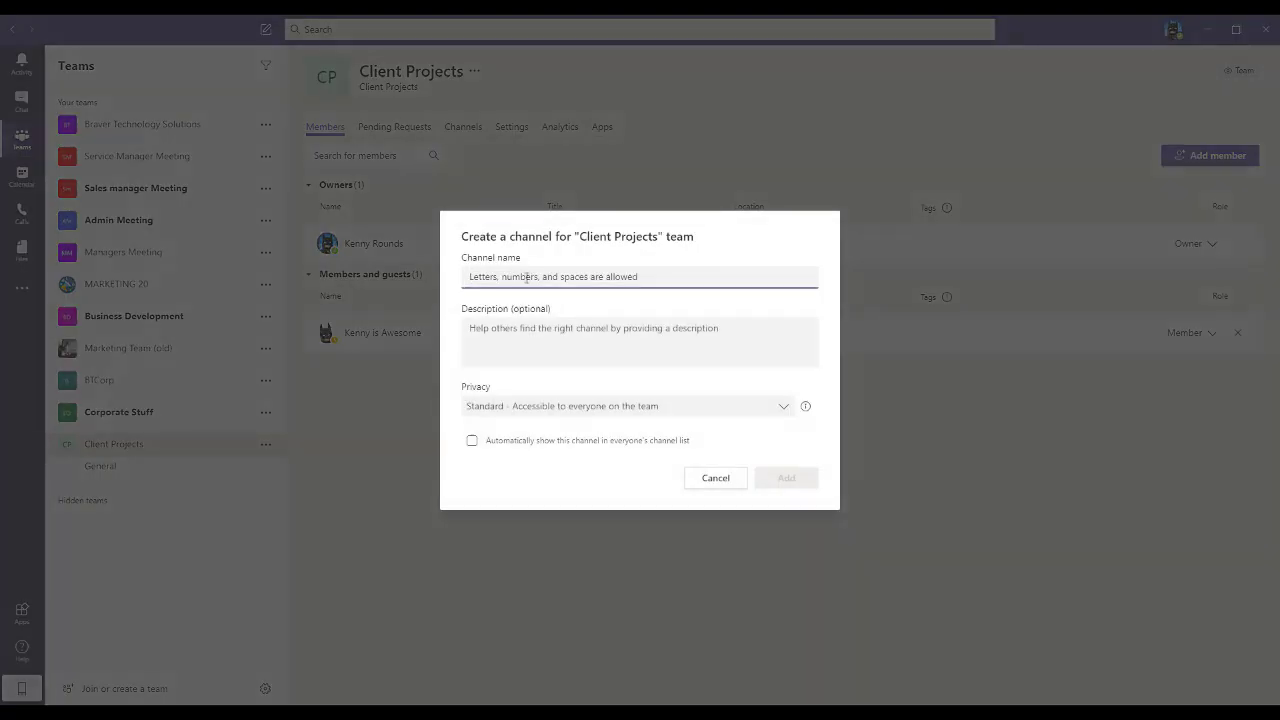
pyautogui.write('Lawyers with Personalities - Cloud Migration')
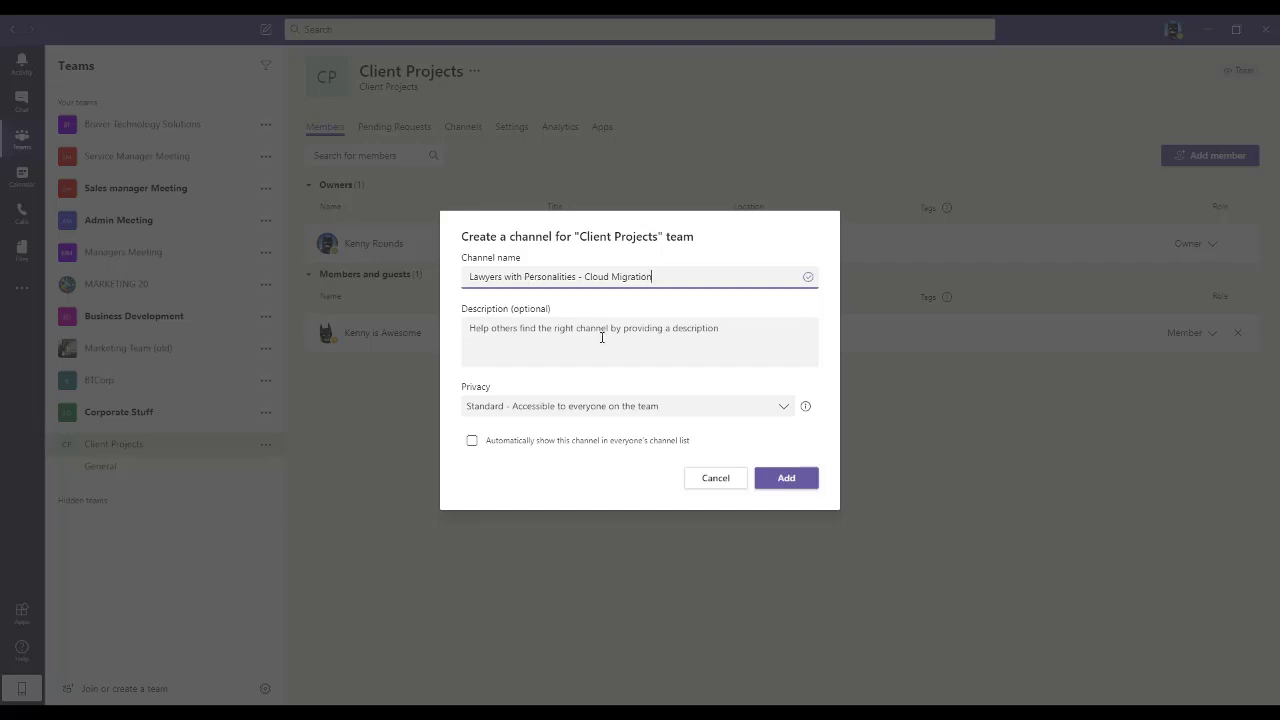
pyautogui.click(797, 480)
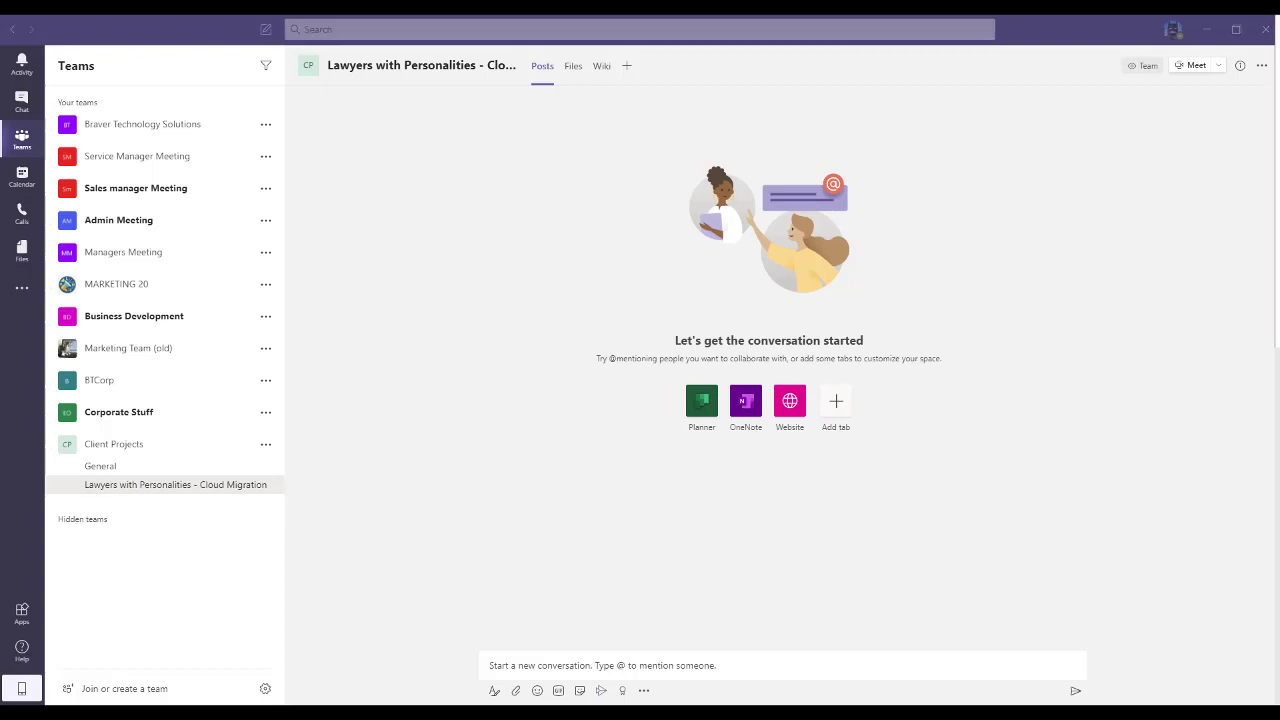
# Step: Add a standard channel named "Fun Medical Firm - New Application Server" to the Client Projects team
pyautogui.click(271, 444)
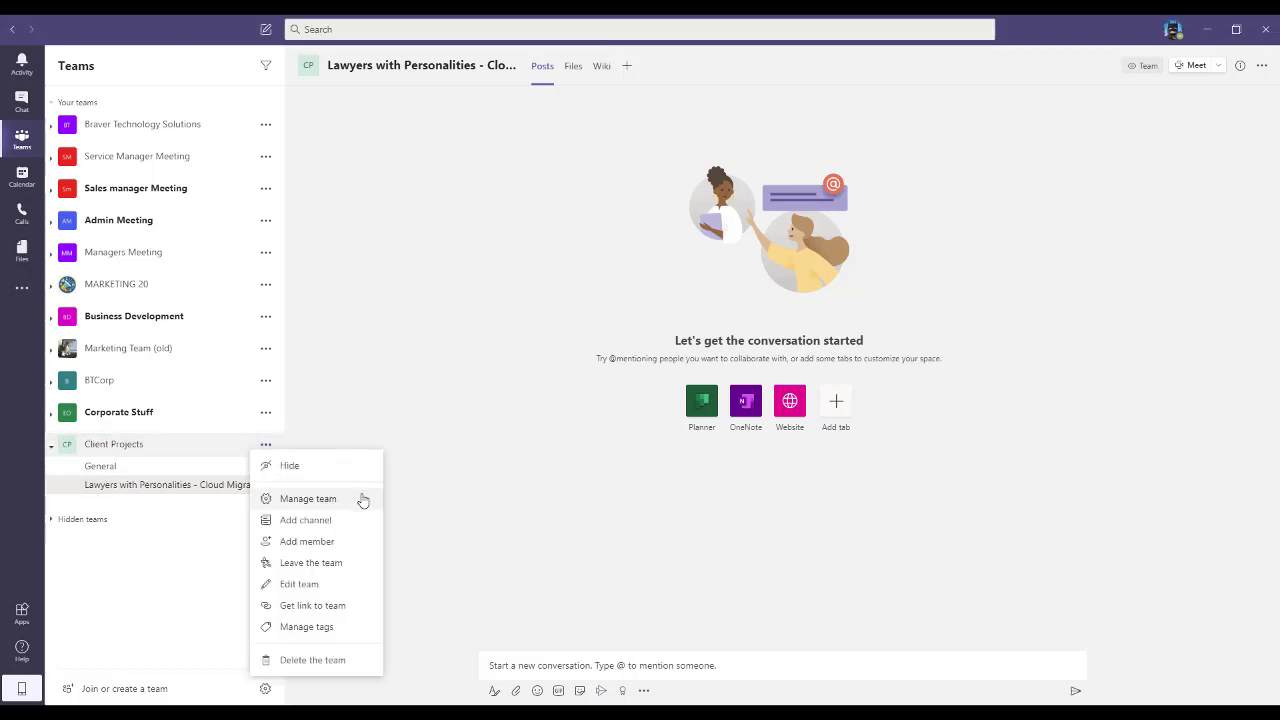
pyautogui.click(326, 521)
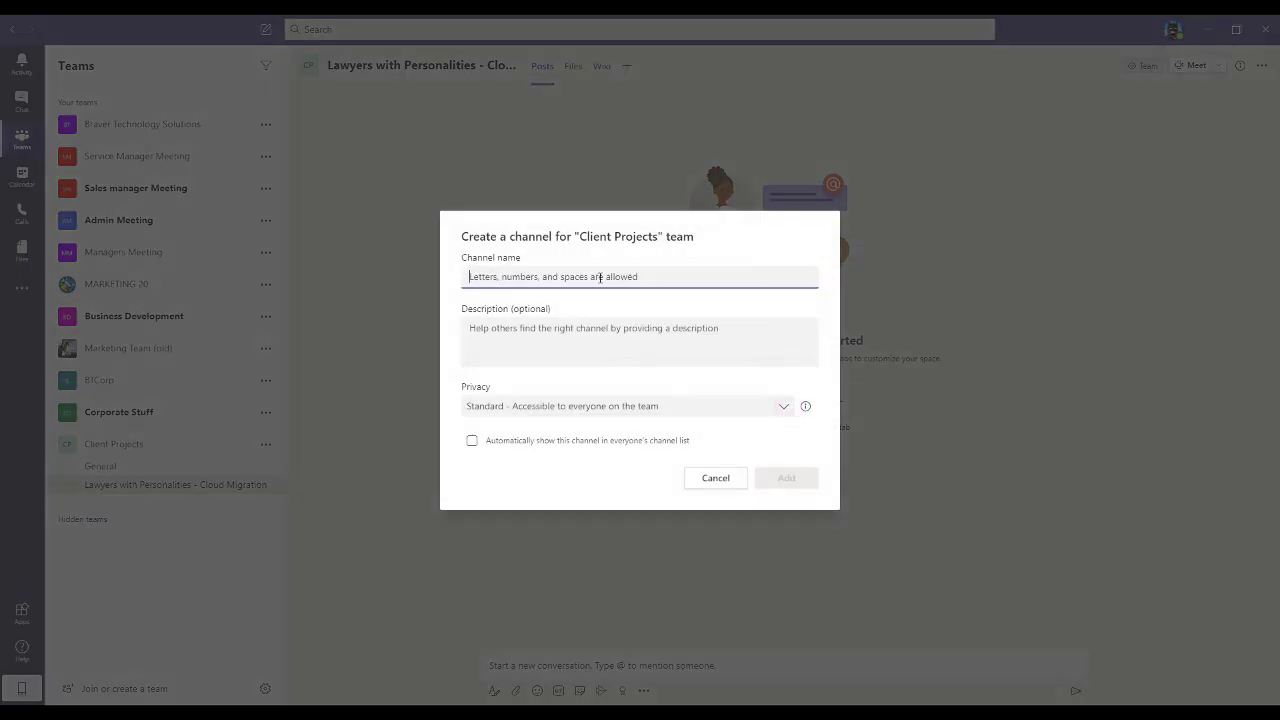
pyautogui.write('Fun Medical Firm - New Application Server')
pyautogui.click(787, 484)
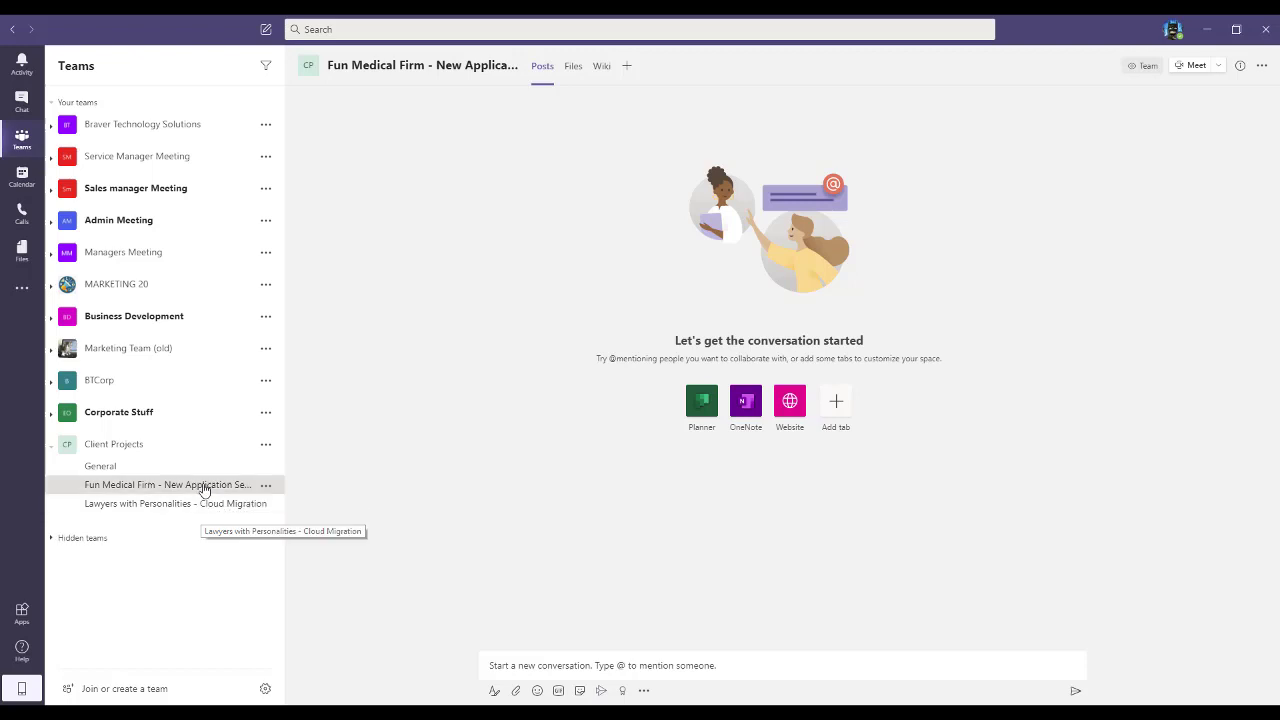
# Step: Post "Hey what does everyone think about the timeline for this project" in the Fun Medical Firm - New Application Server channel
pyautogui.click(199, 506)
pyautogui.click(202, 486)
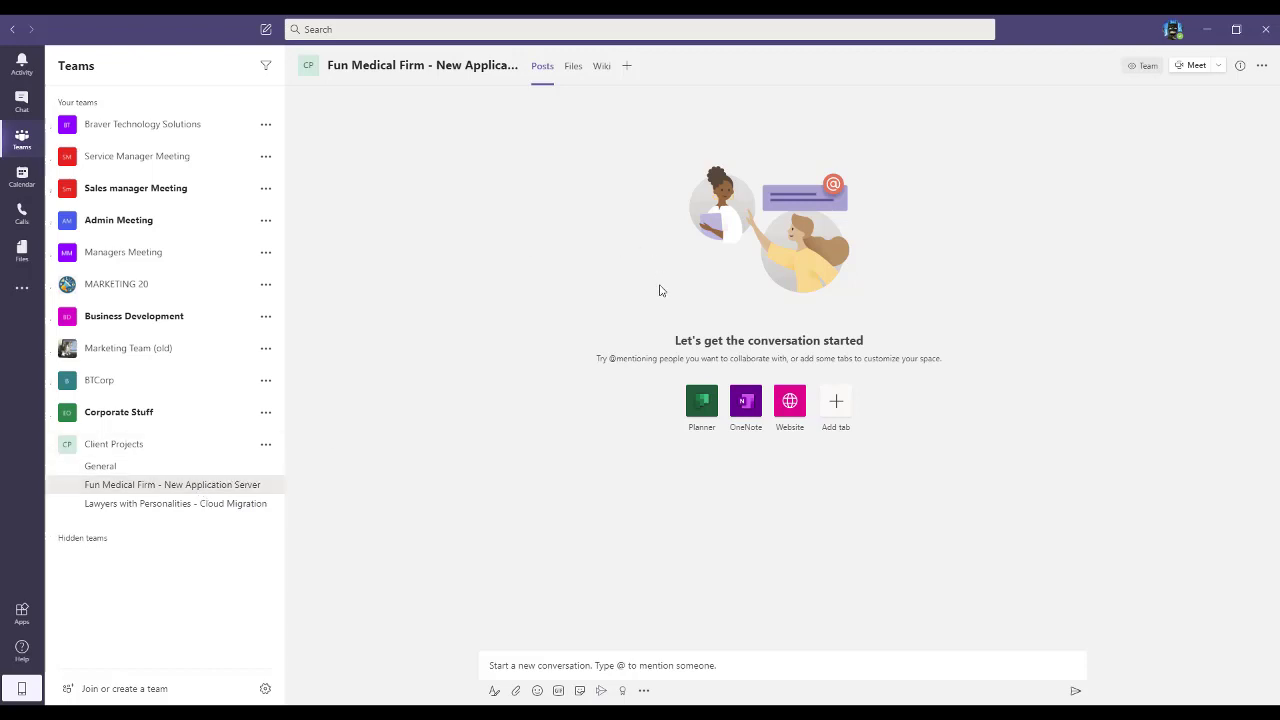
pyautogui.click(585, 665)
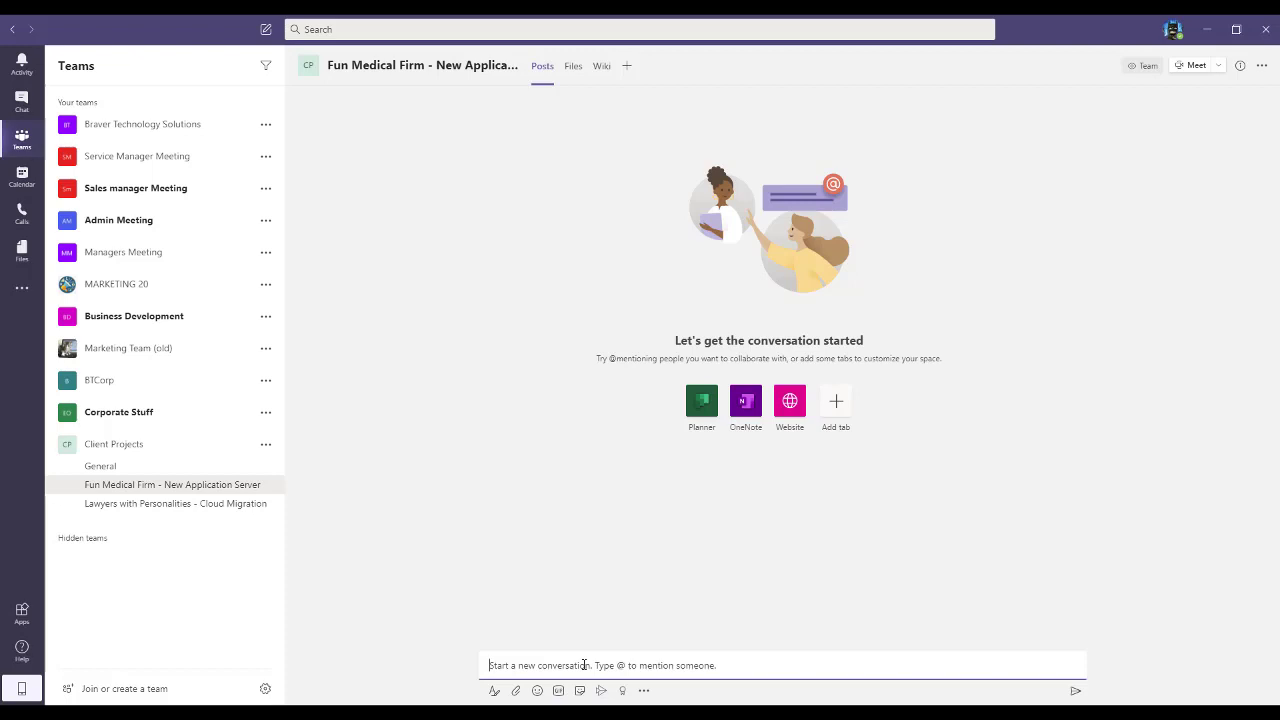
pyautogui.write('He')
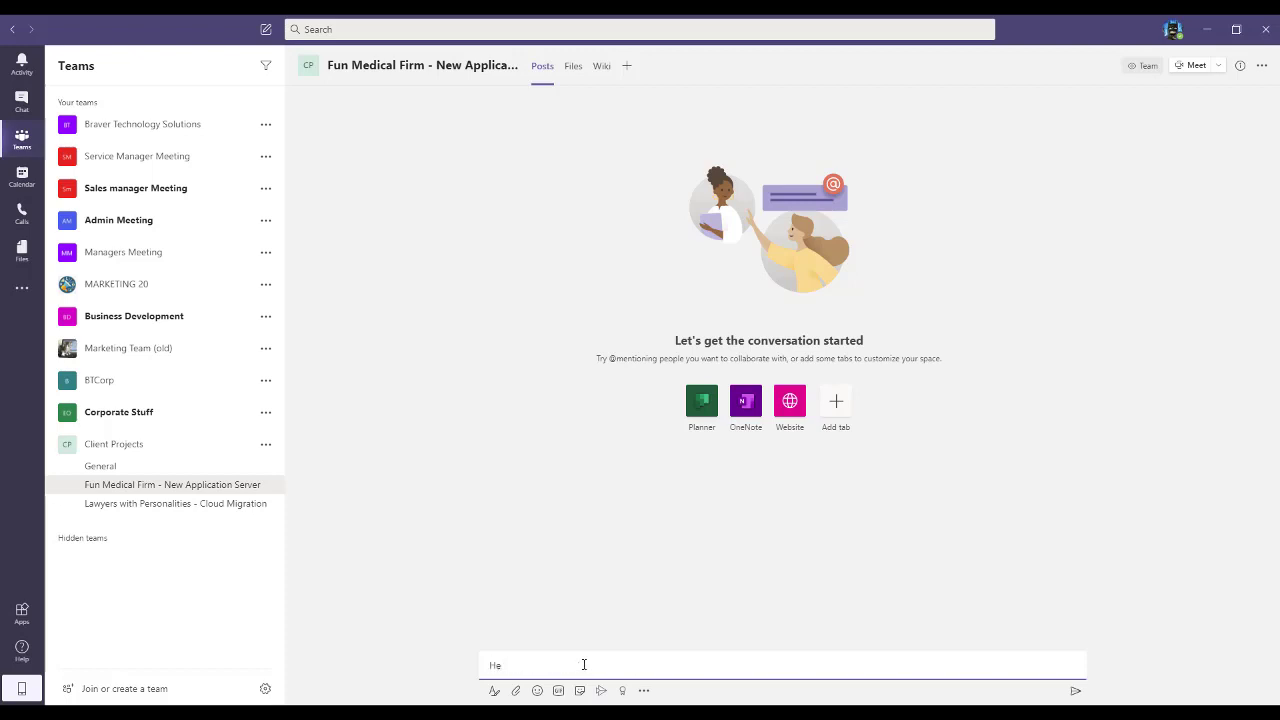
pyautogui.write('y what does everyone think about the')
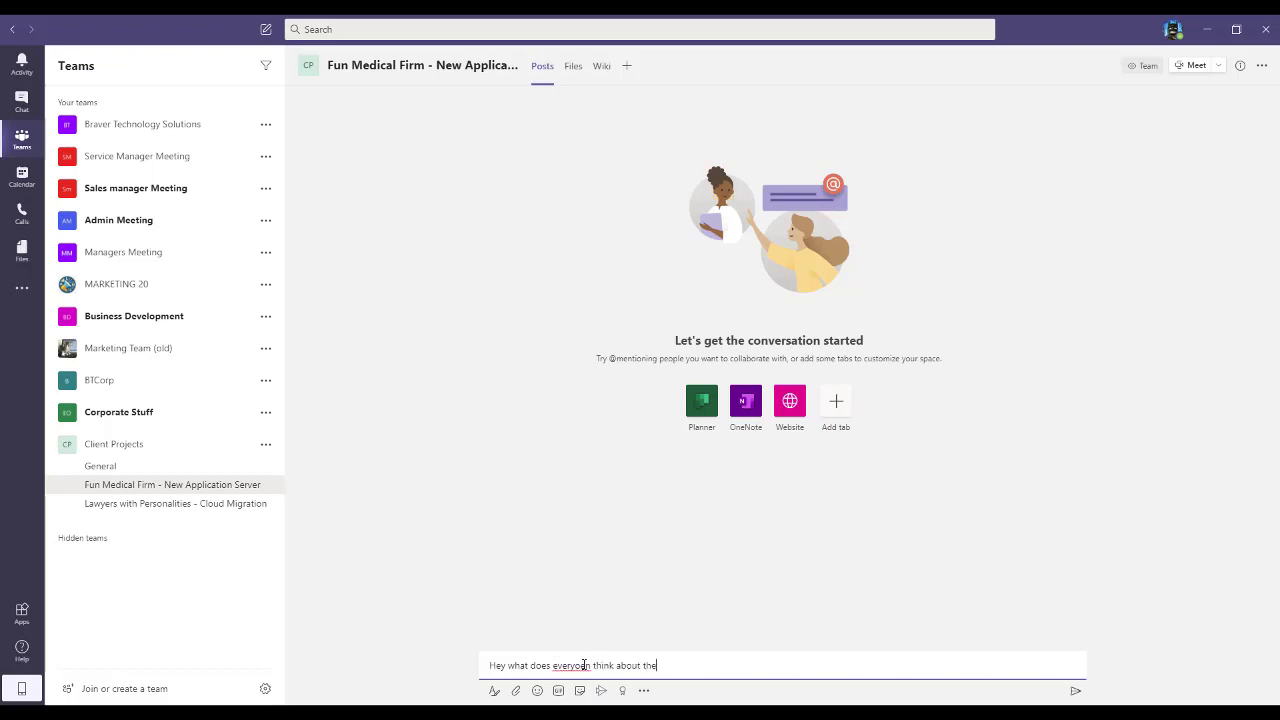
pyautogui.write(' timeline for this project')
pyautogui.rightClick(573, 665)
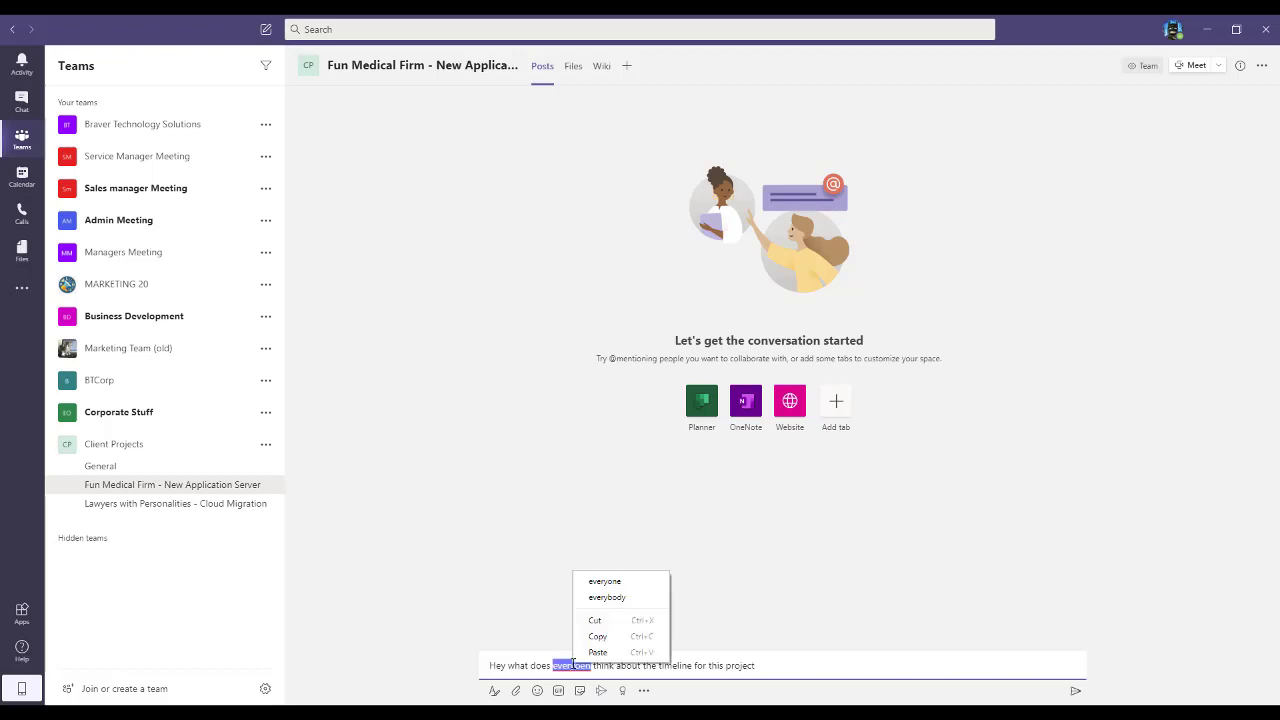
pyautogui.click(645, 584)
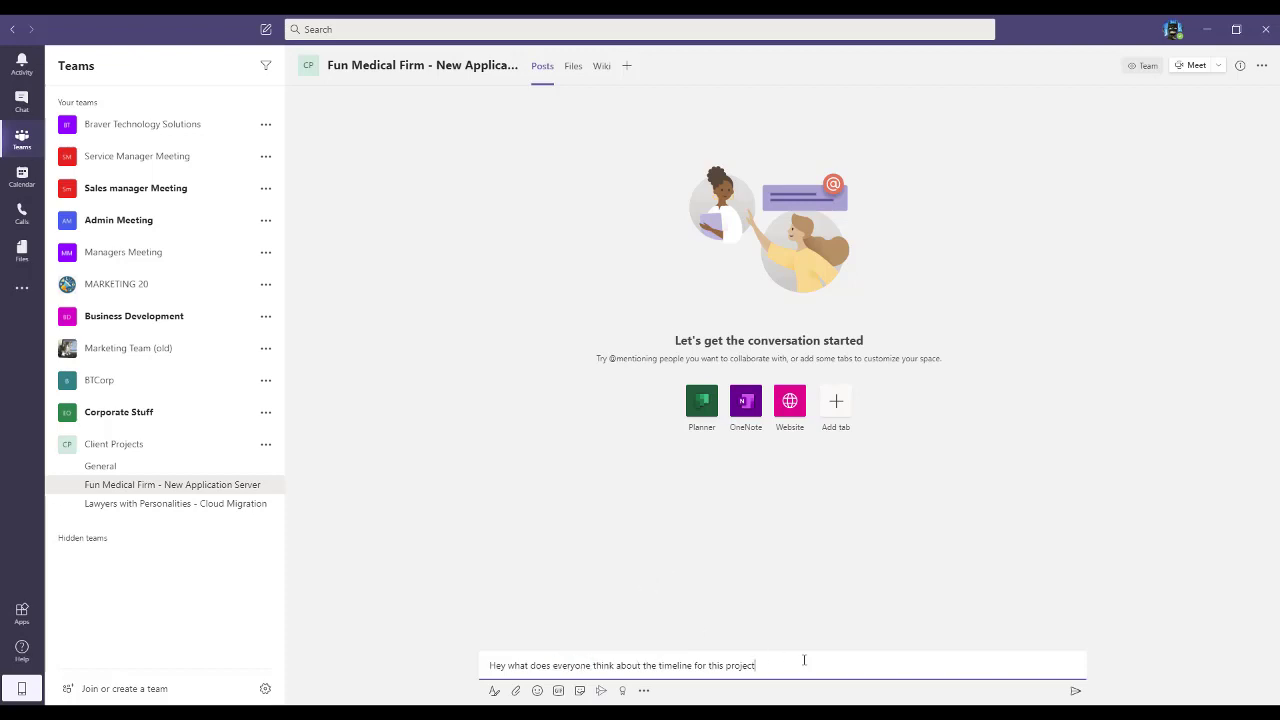
pyautogui.press('Return')
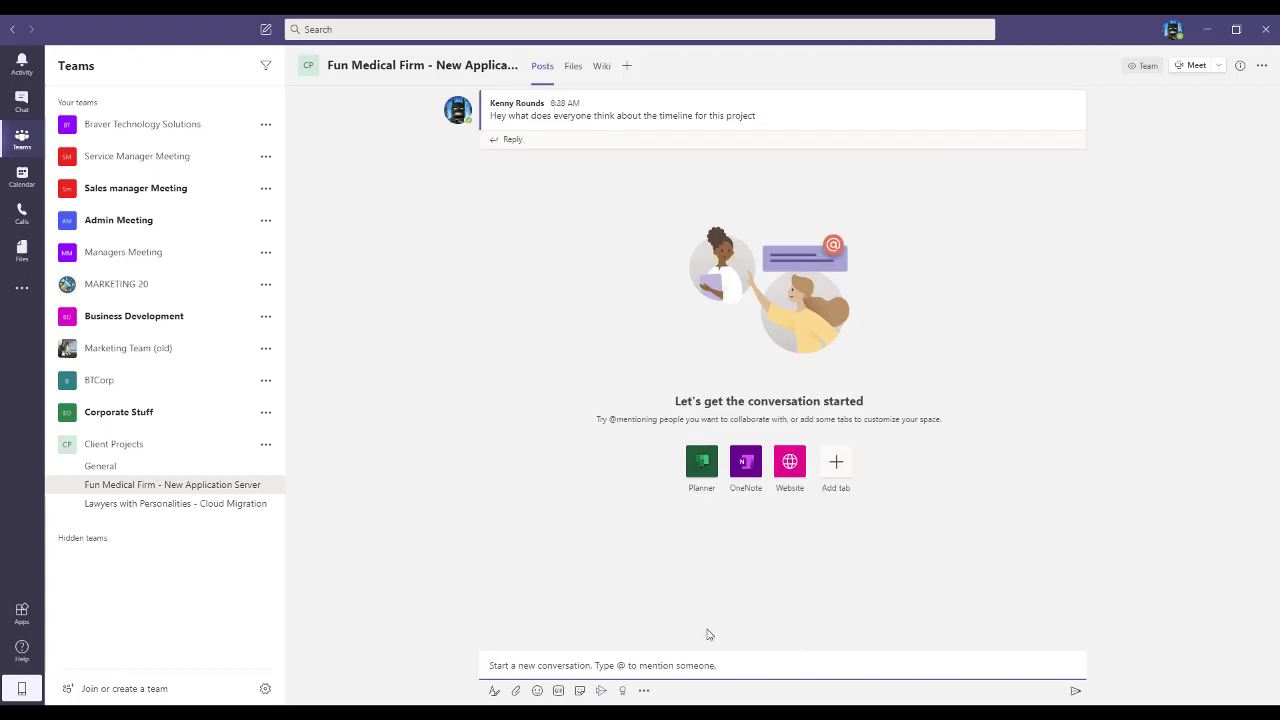
# Step: Examine the message composer's formatting, attachment, emoji, GIF, Praise and messaging app options without adding anything to the message
pyautogui.click(494, 691)
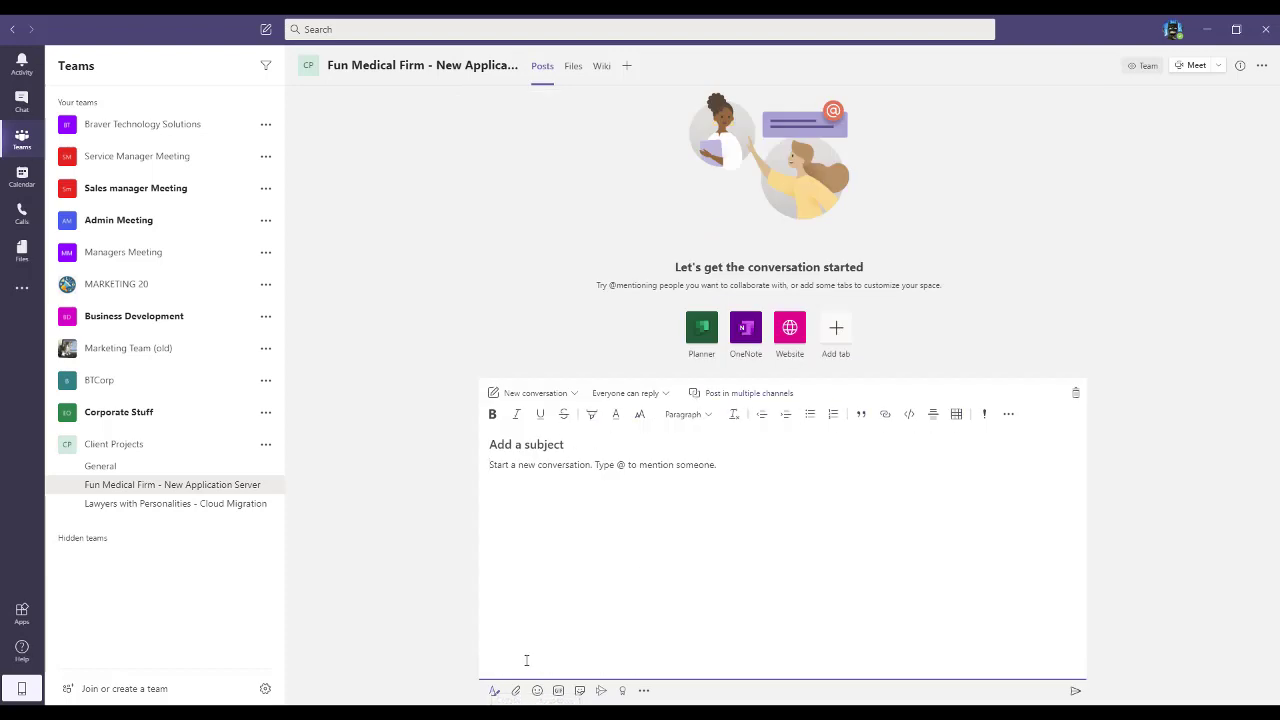
pyautogui.click(491, 691)
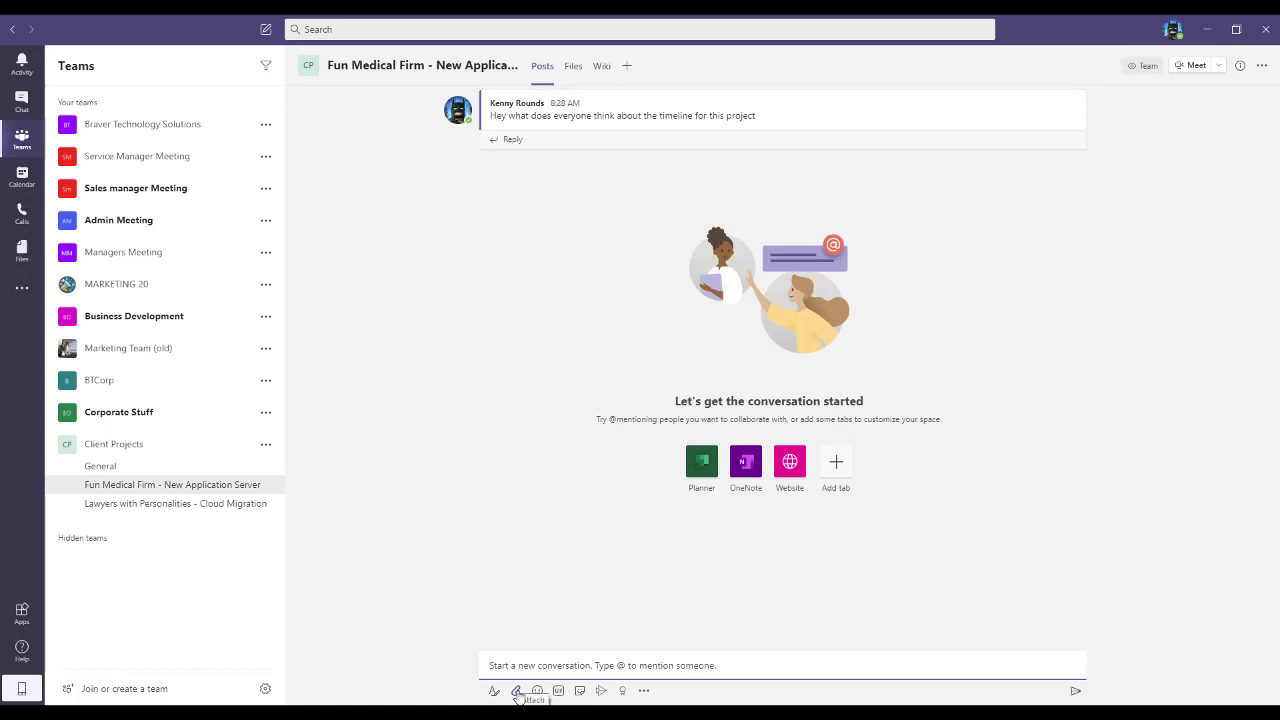
pyautogui.click(517, 692)
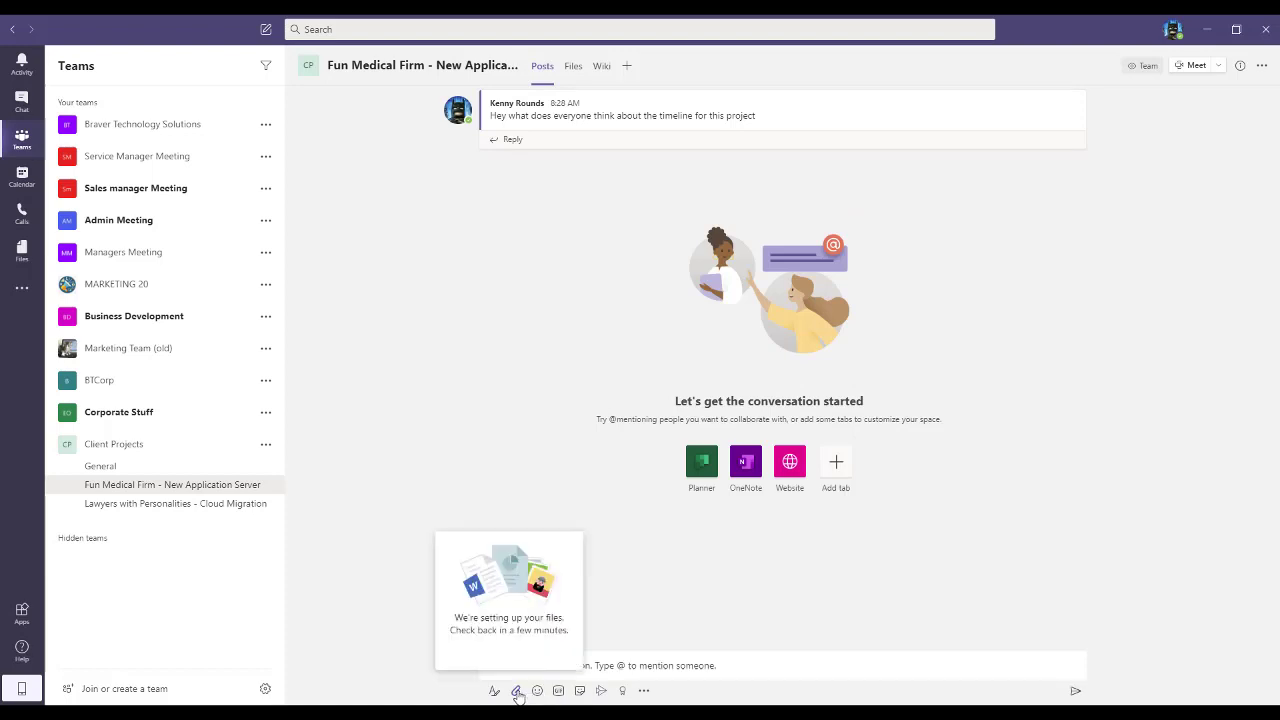
pyautogui.click(537, 692)
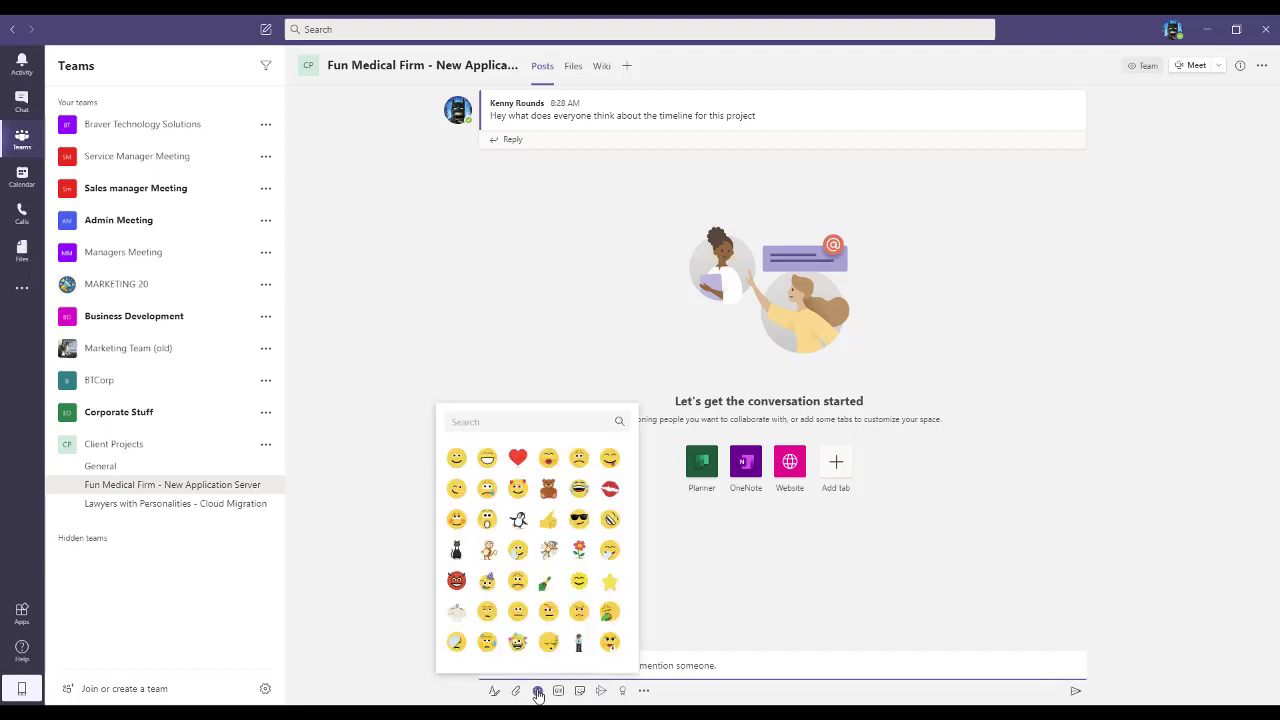
pyautogui.click(558, 692)
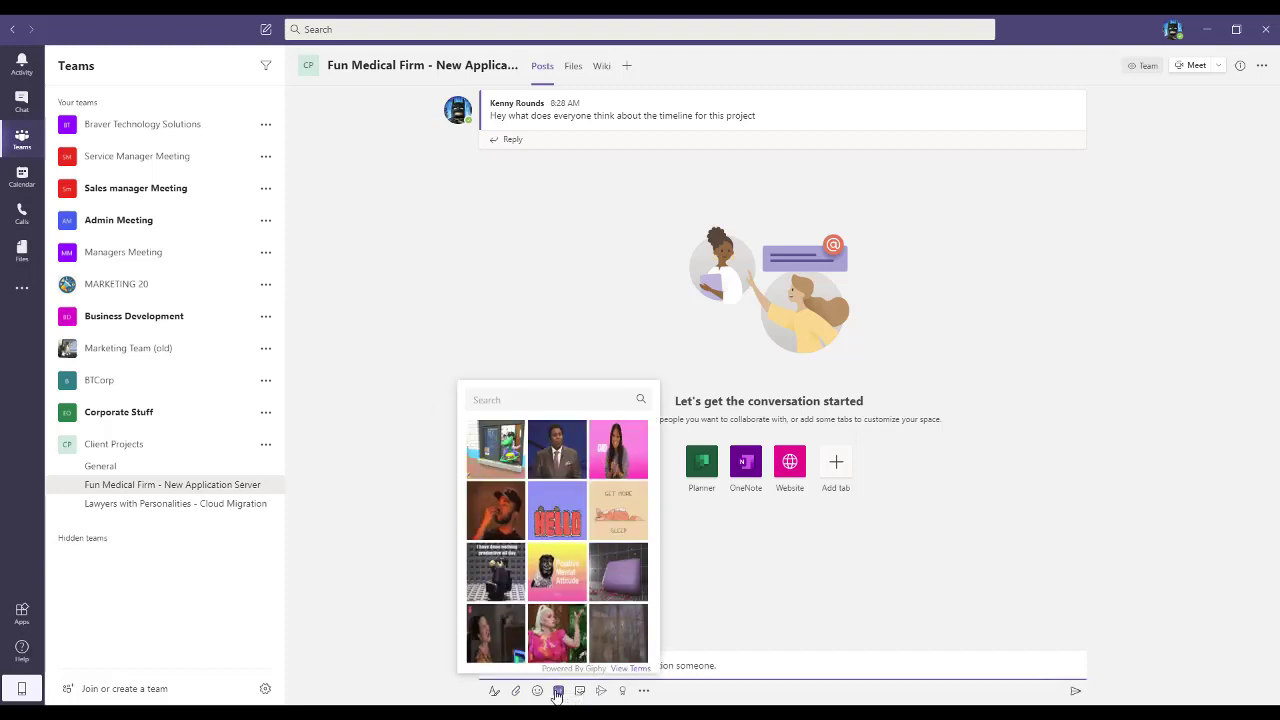
pyautogui.click(622, 692)
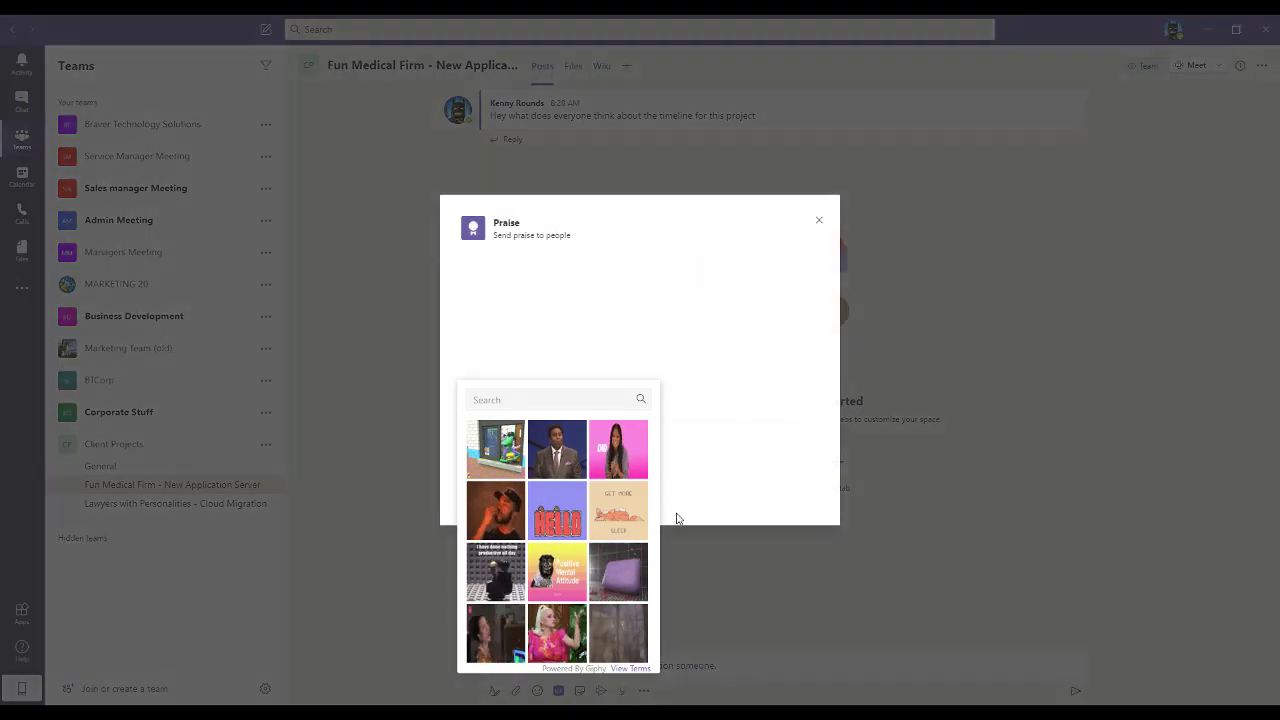
pyautogui.click(825, 221)
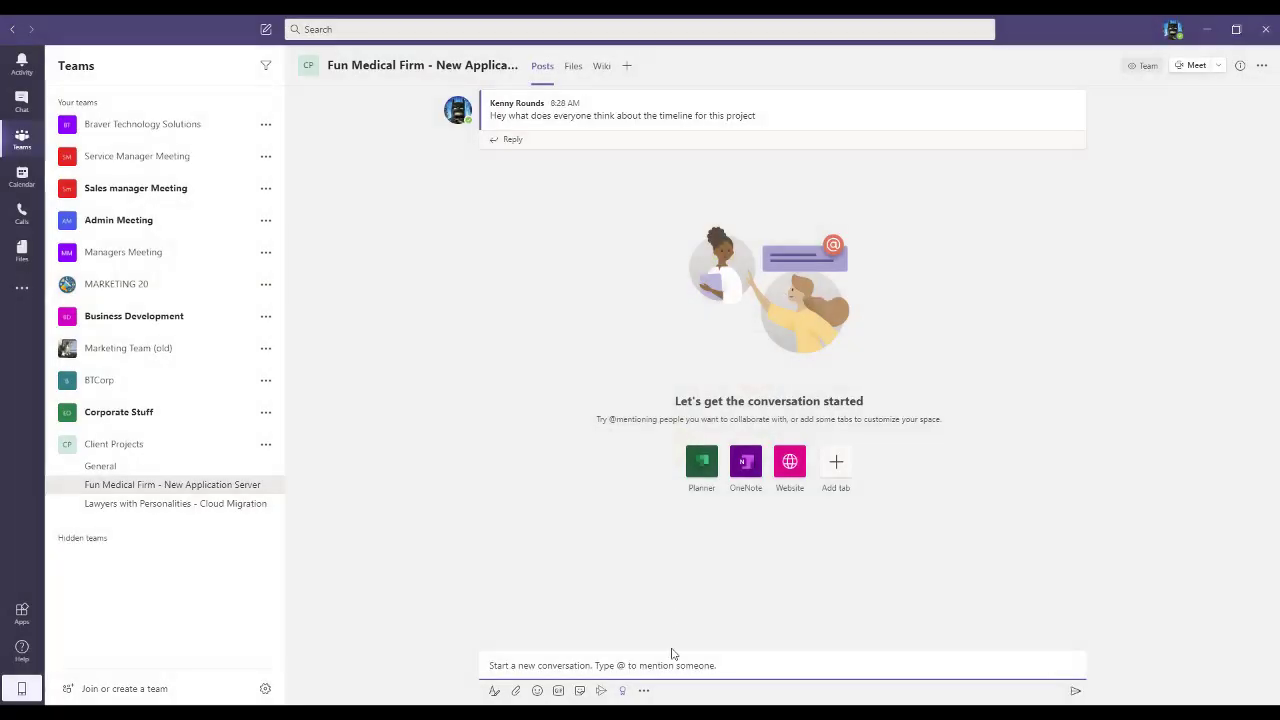
pyautogui.click(644, 691)
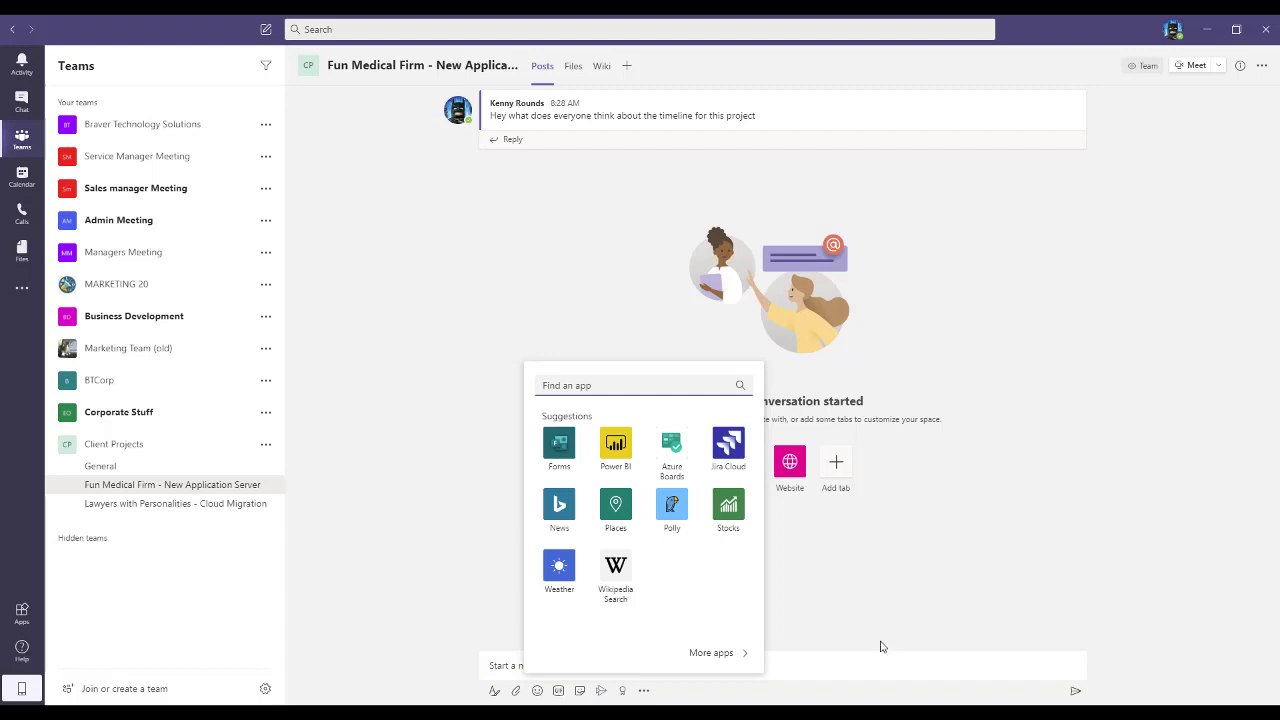
pyautogui.click(799, 658)
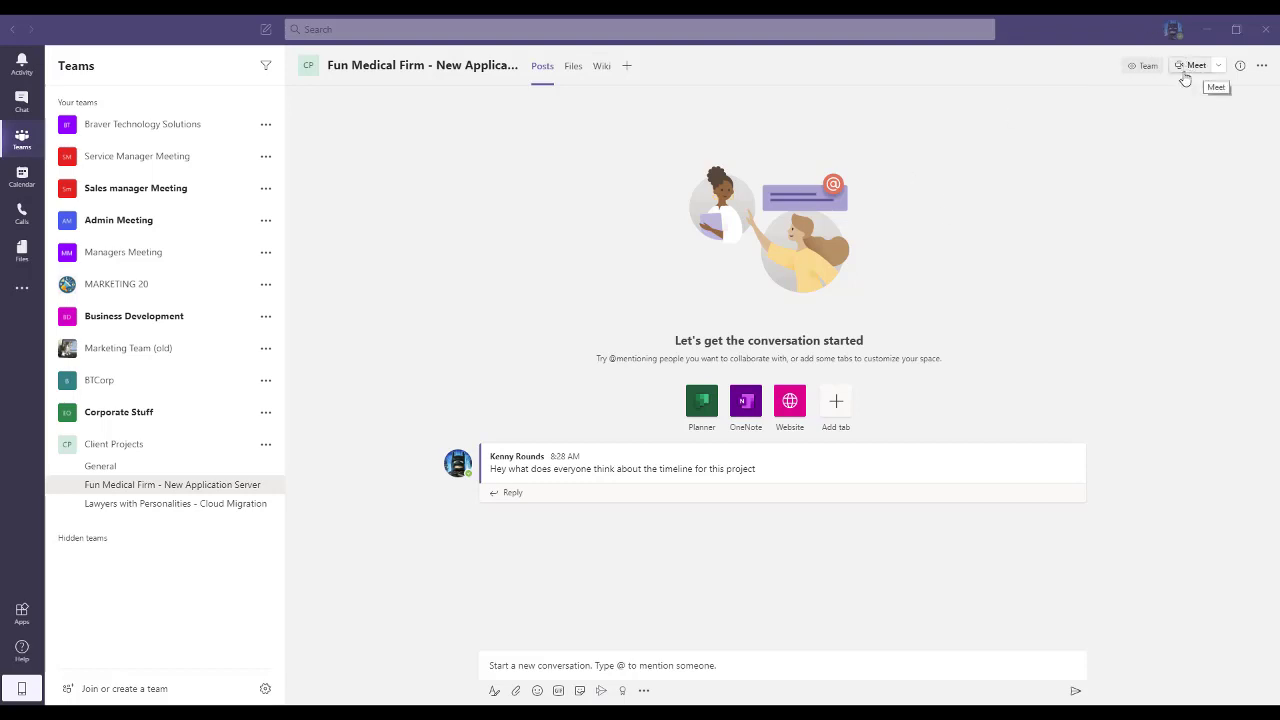
# Step: Preview an instant meeting for the channel without starting it, and view the option for scheduling a meeting
pyautogui.click(1219, 68)
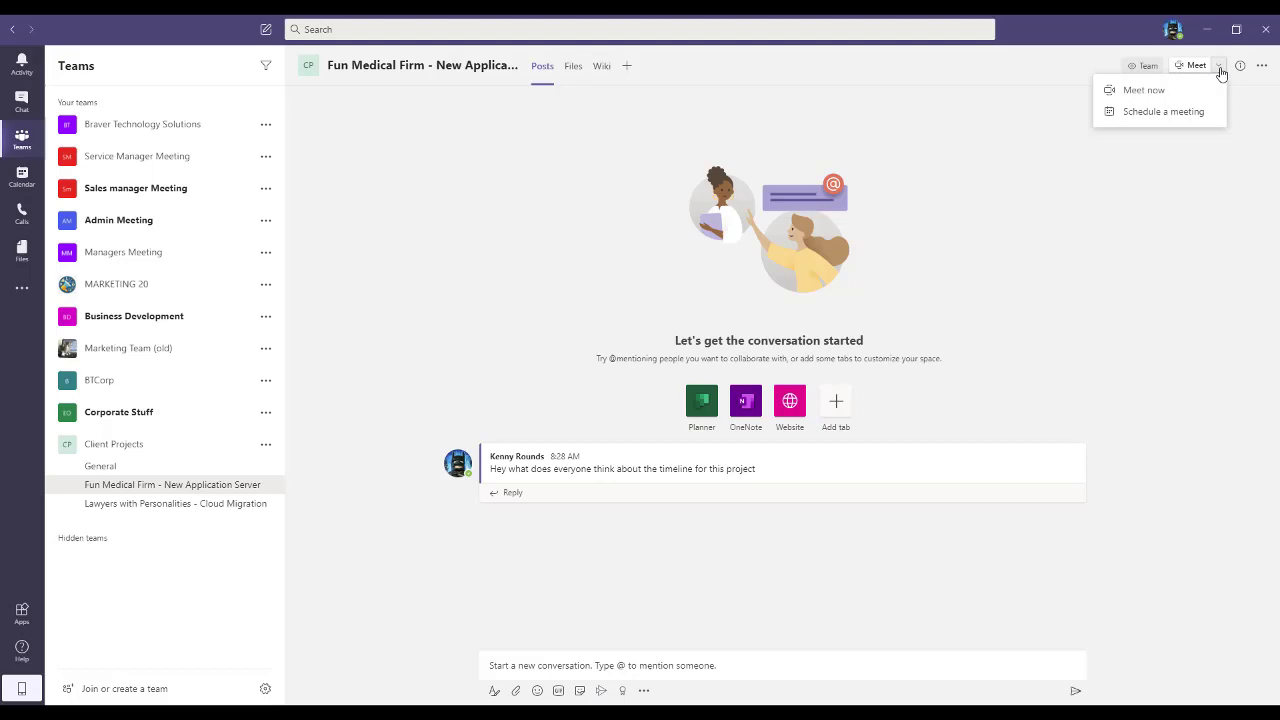
pyautogui.click(1147, 99)
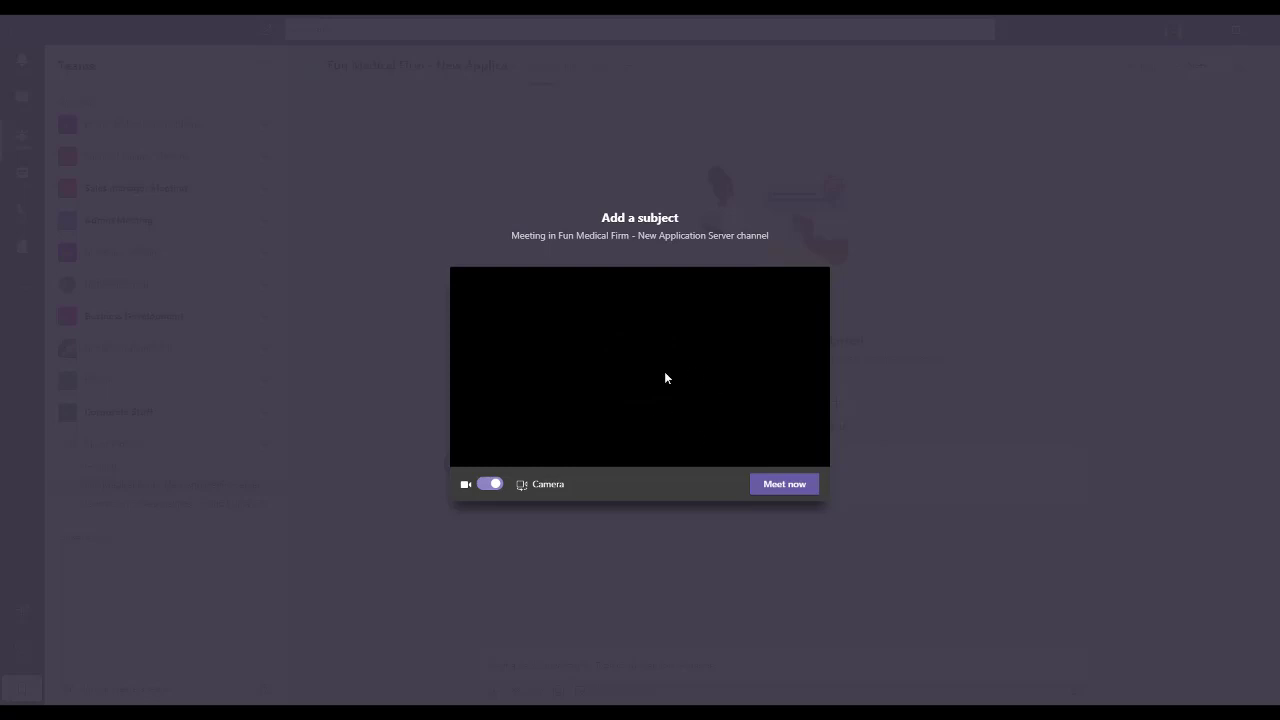
pyautogui.click(936, 331)
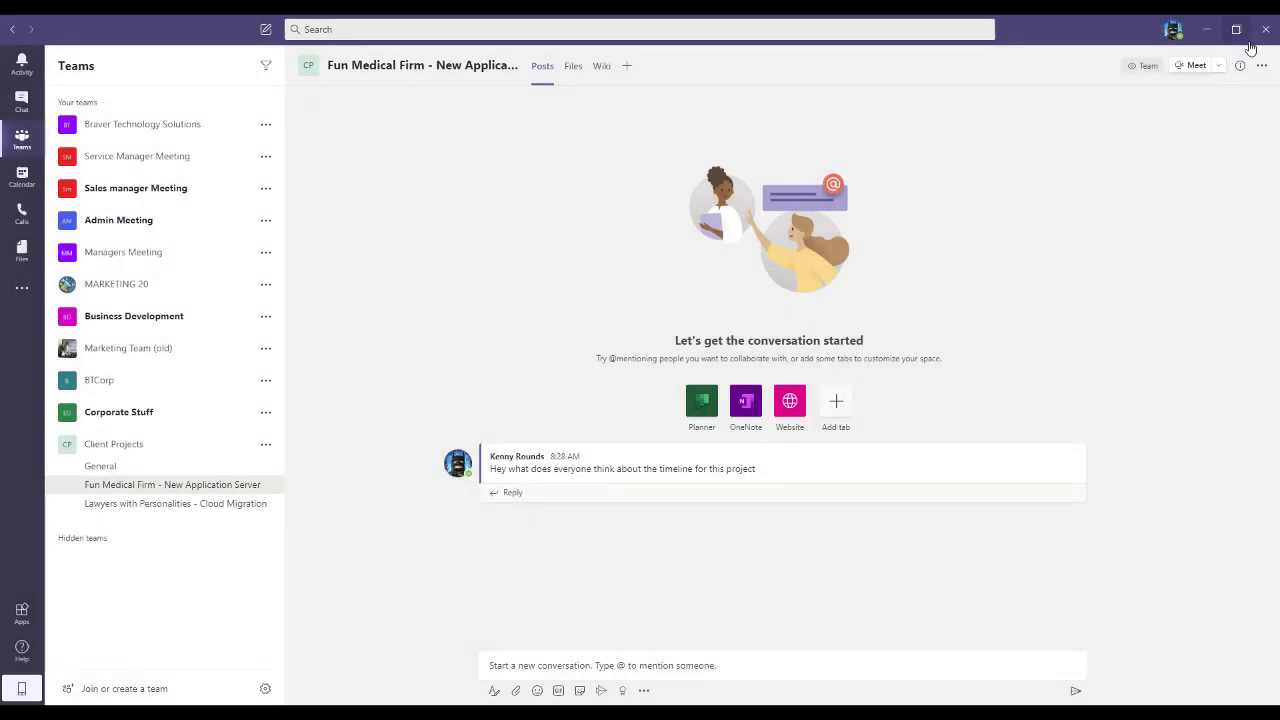
pyautogui.click(1217, 68)
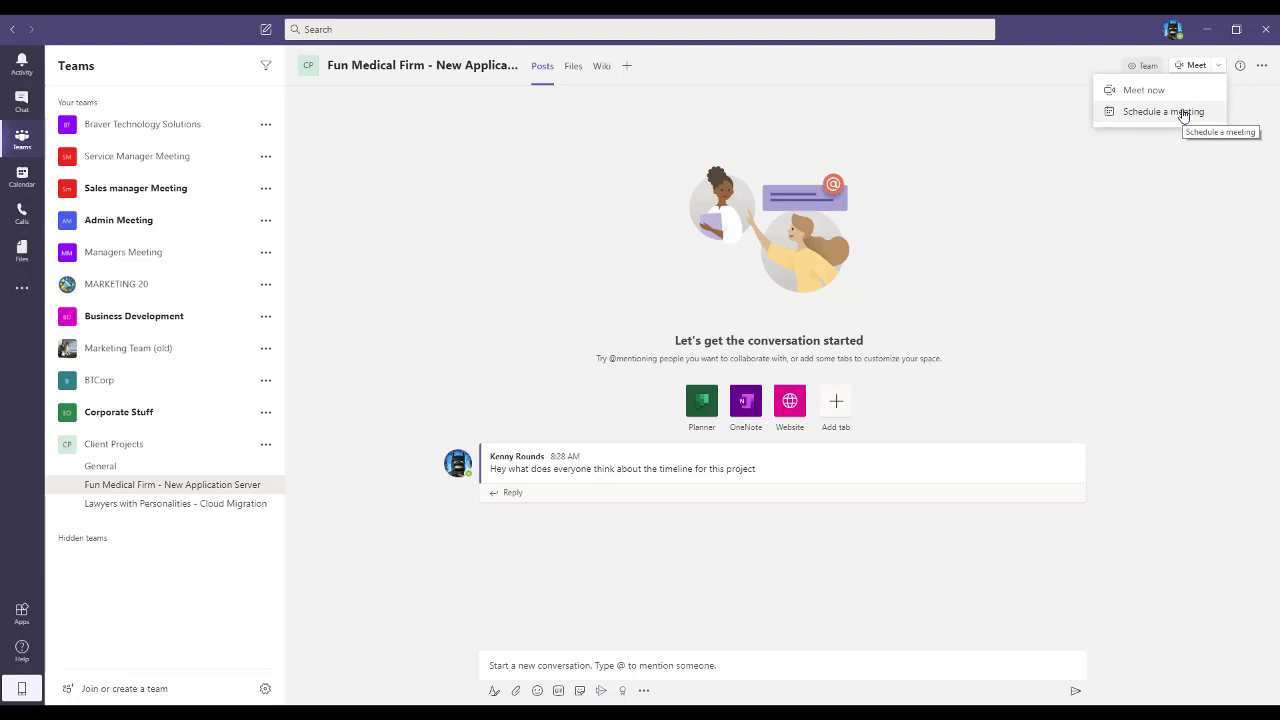
pyautogui.click(1094, 232)
pyautogui.click(606, 667)
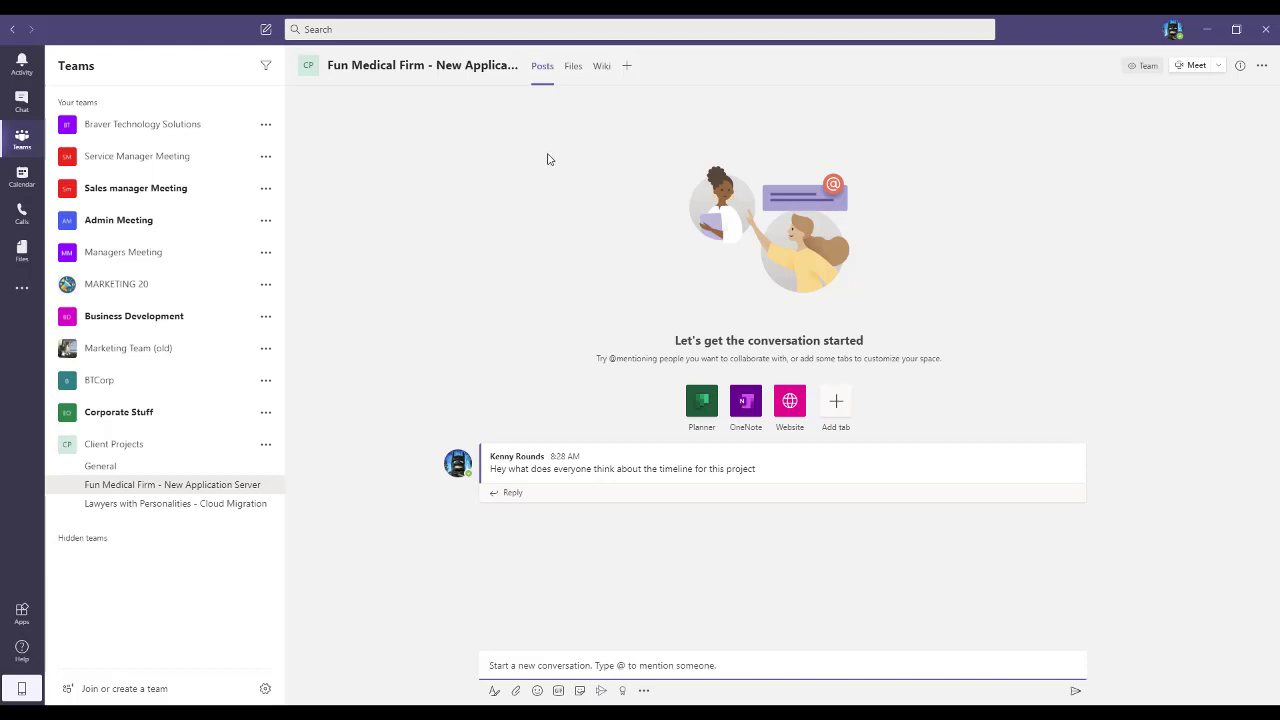
# Step: View the apps available as channel tabs and the Excel tab setup, leaving without adding a tab
pyautogui.click(627, 71)
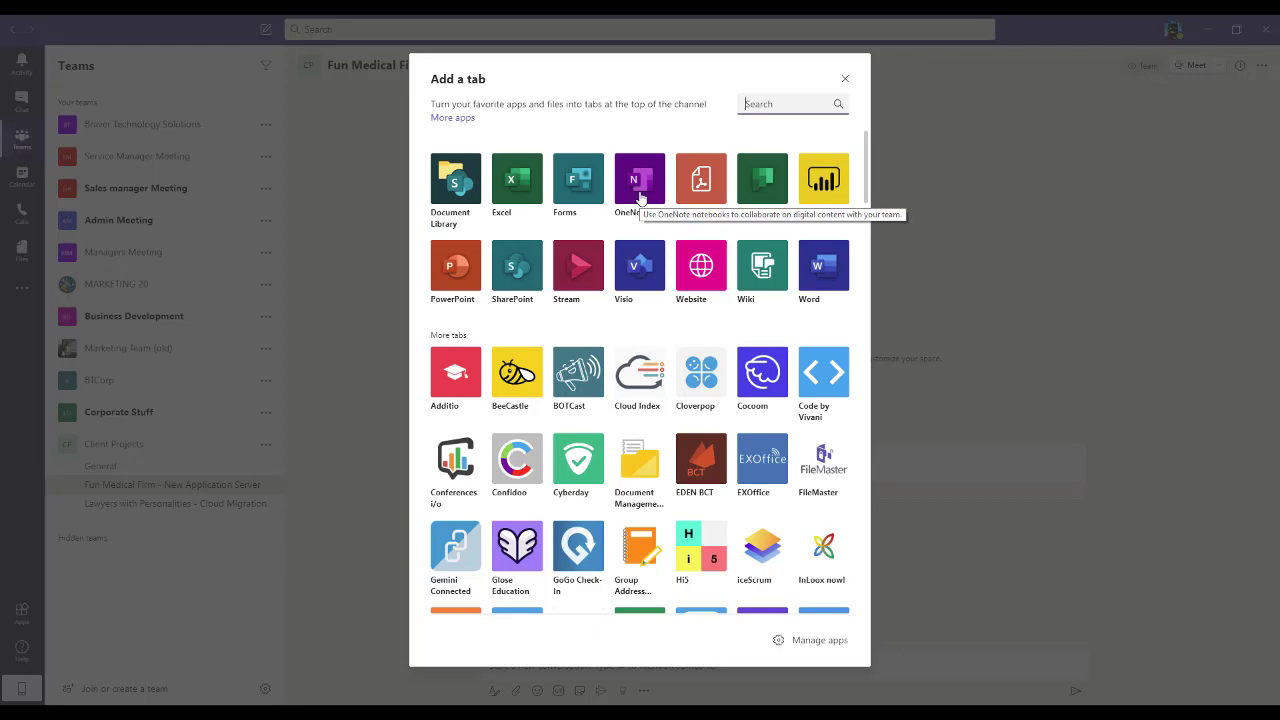
pyautogui.click(529, 196)
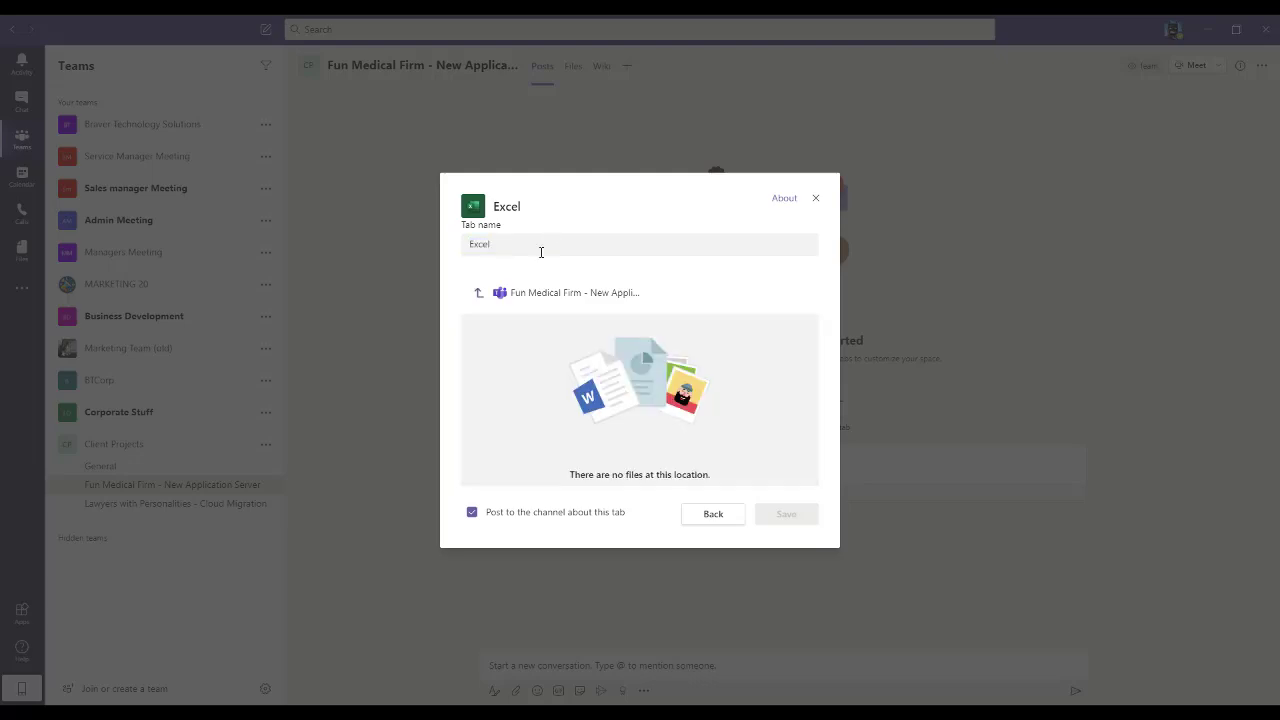
pyautogui.press('Escape')
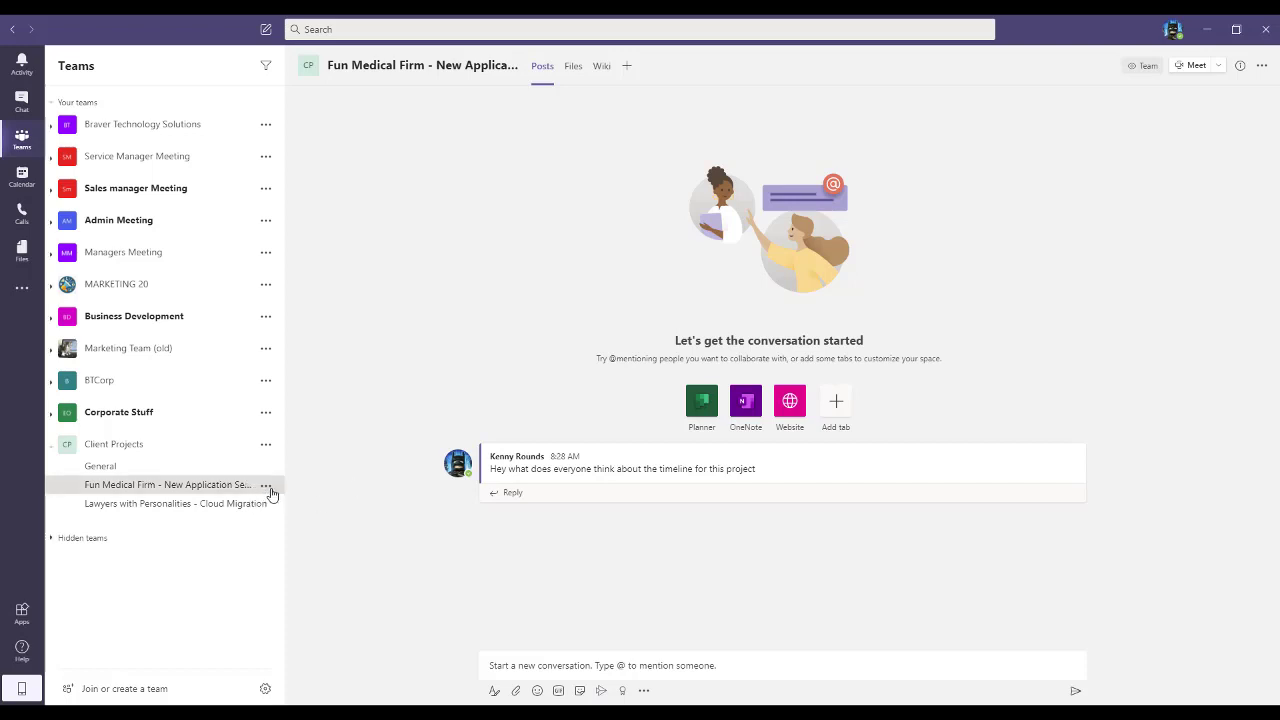
# Step: Get the email address of the Fun Medical Firm - New Application Server channel and copy it
pyautogui.click(266, 486)
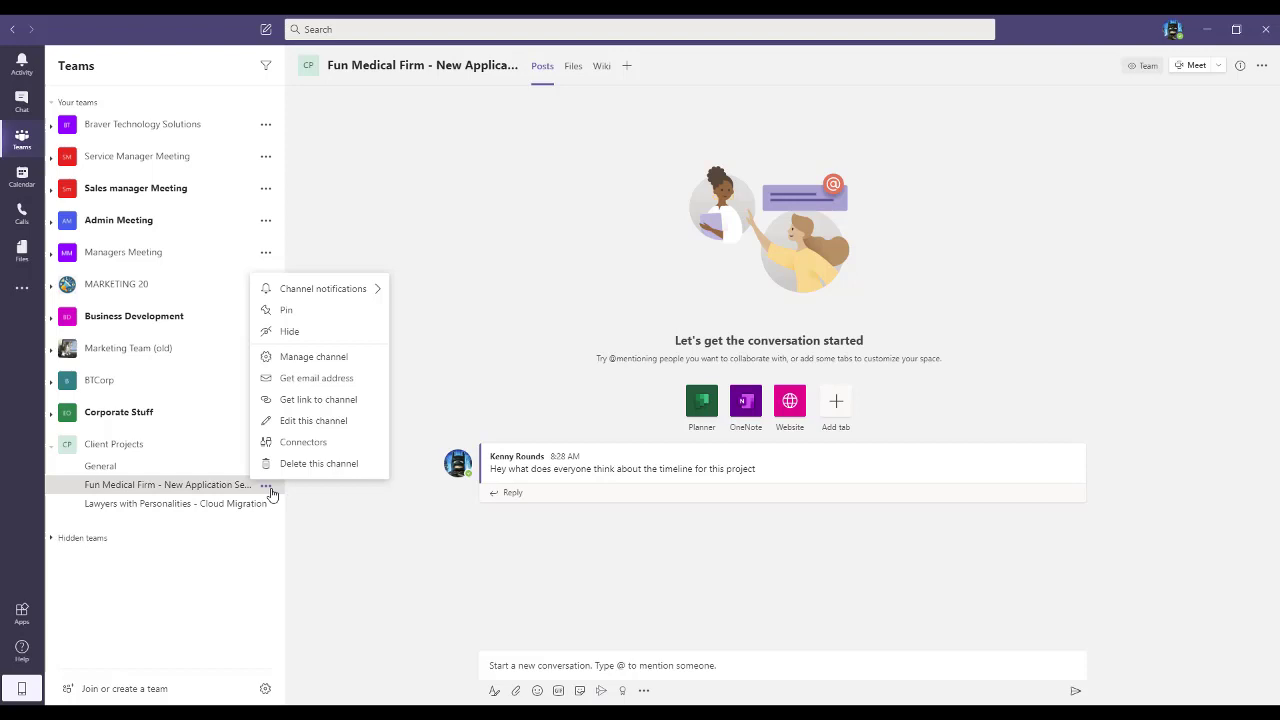
pyautogui.click(350, 384)
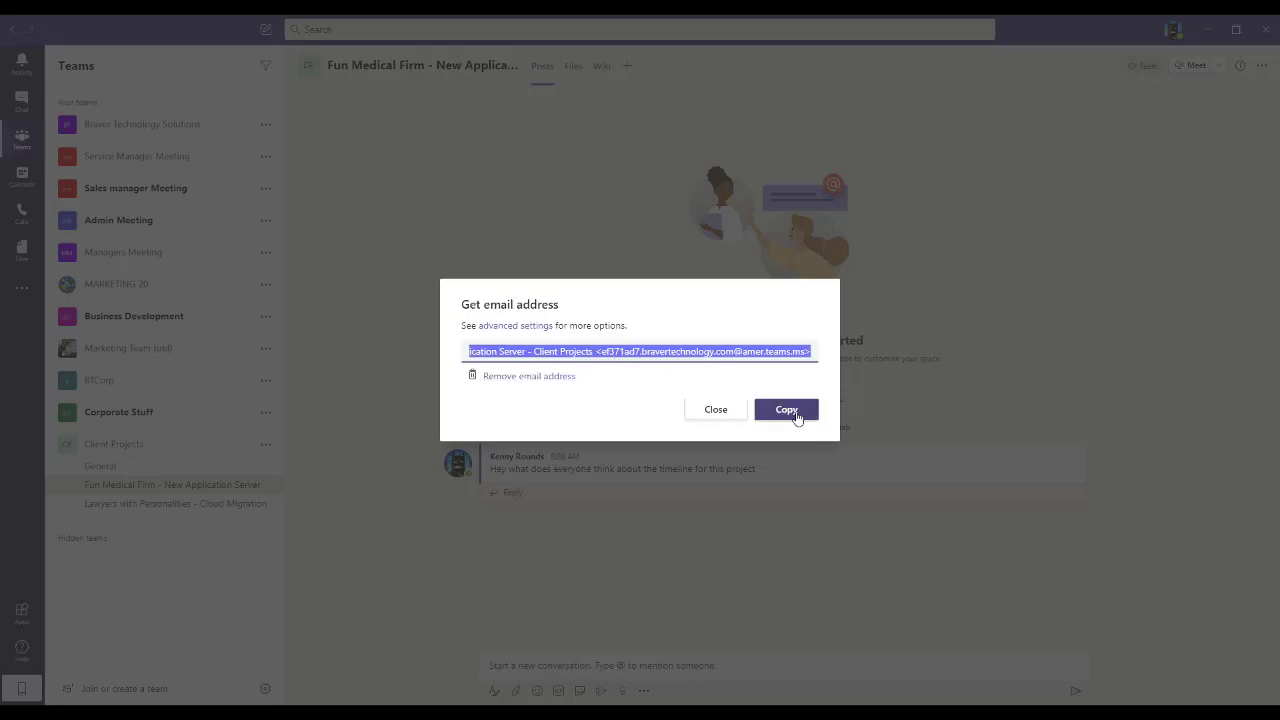
pyautogui.click(787, 410)
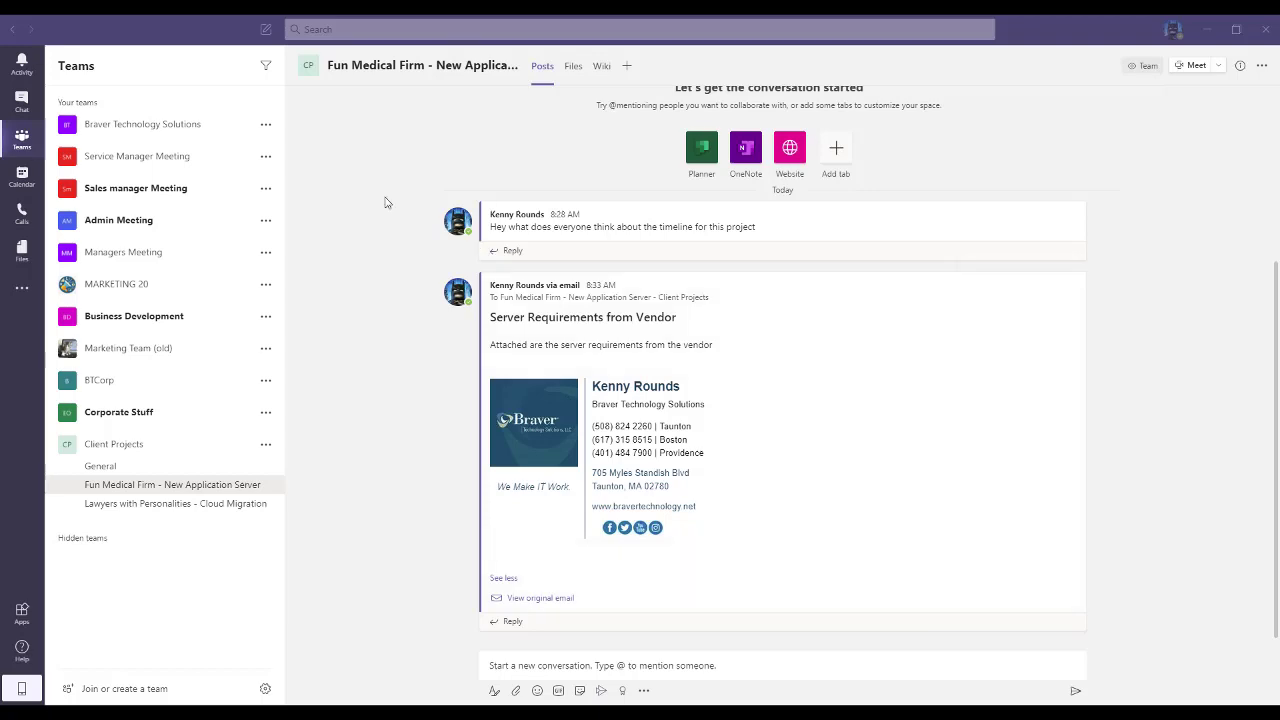
# Step: Examine the search suggestions, the people and apps offered for "@", and the commands offered for "/"
pyautogui.click(370, 29)
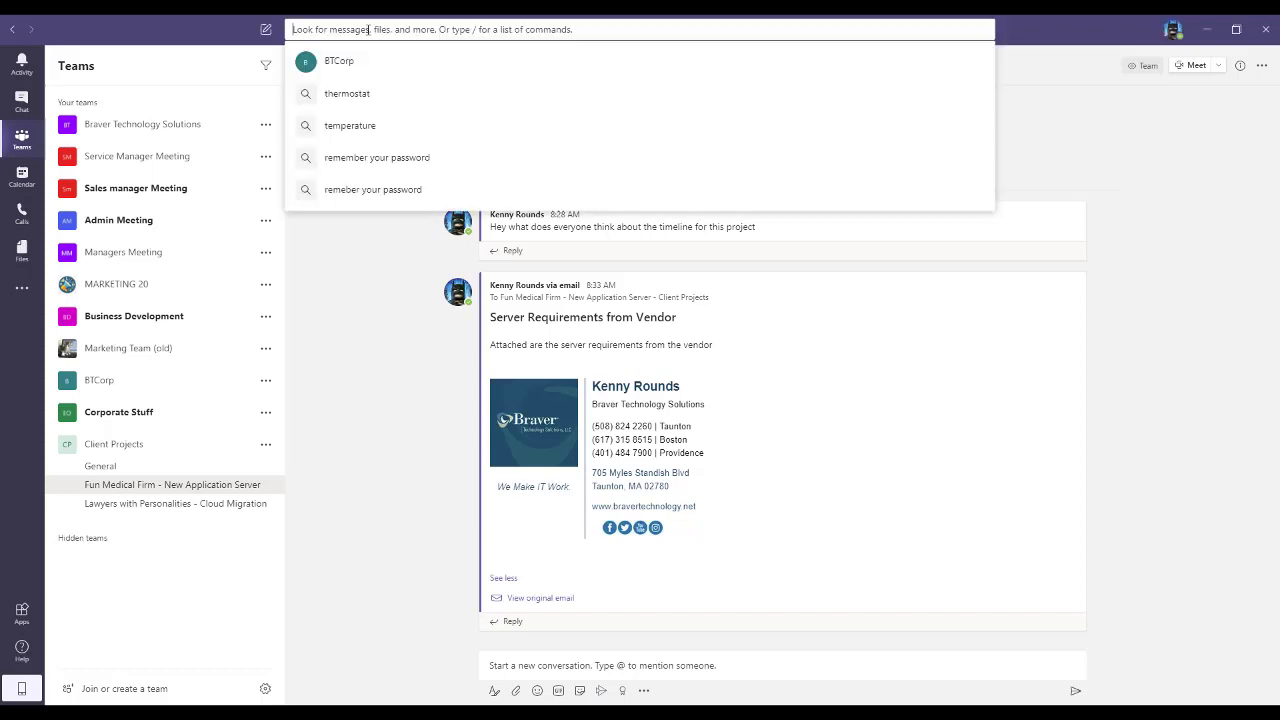
pyautogui.click(365, 328)
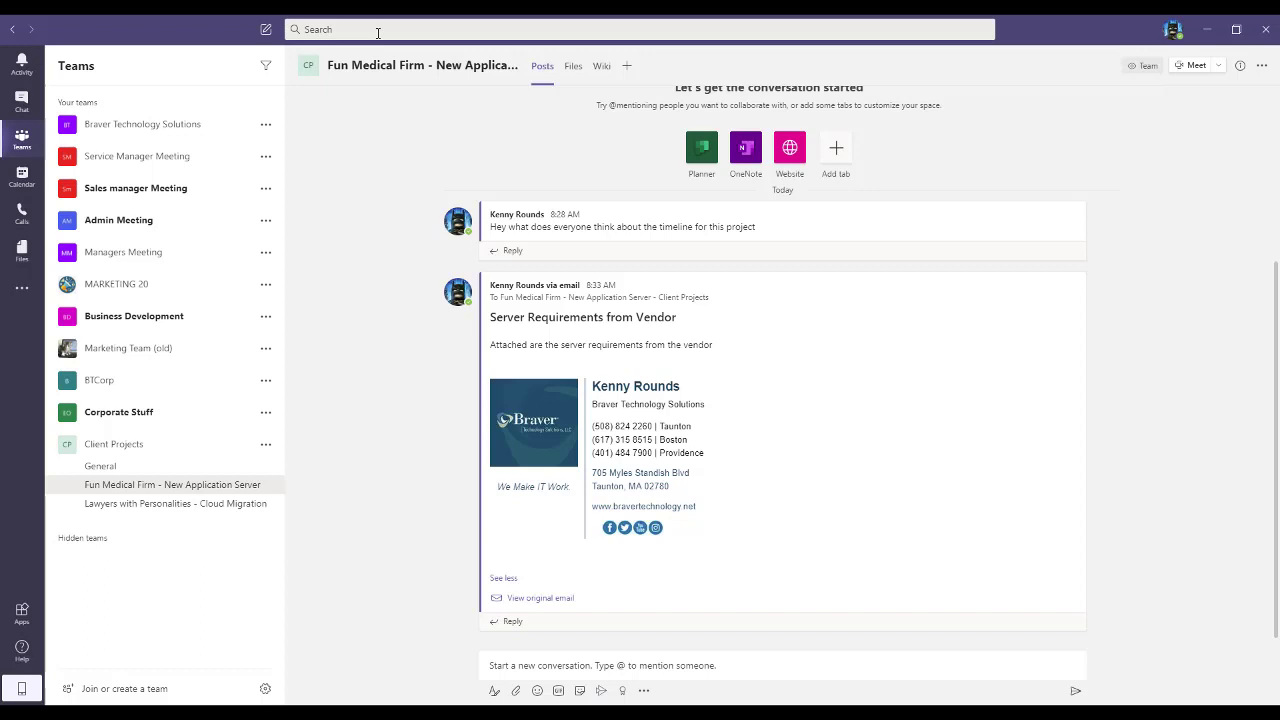
pyautogui.click(377, 30)
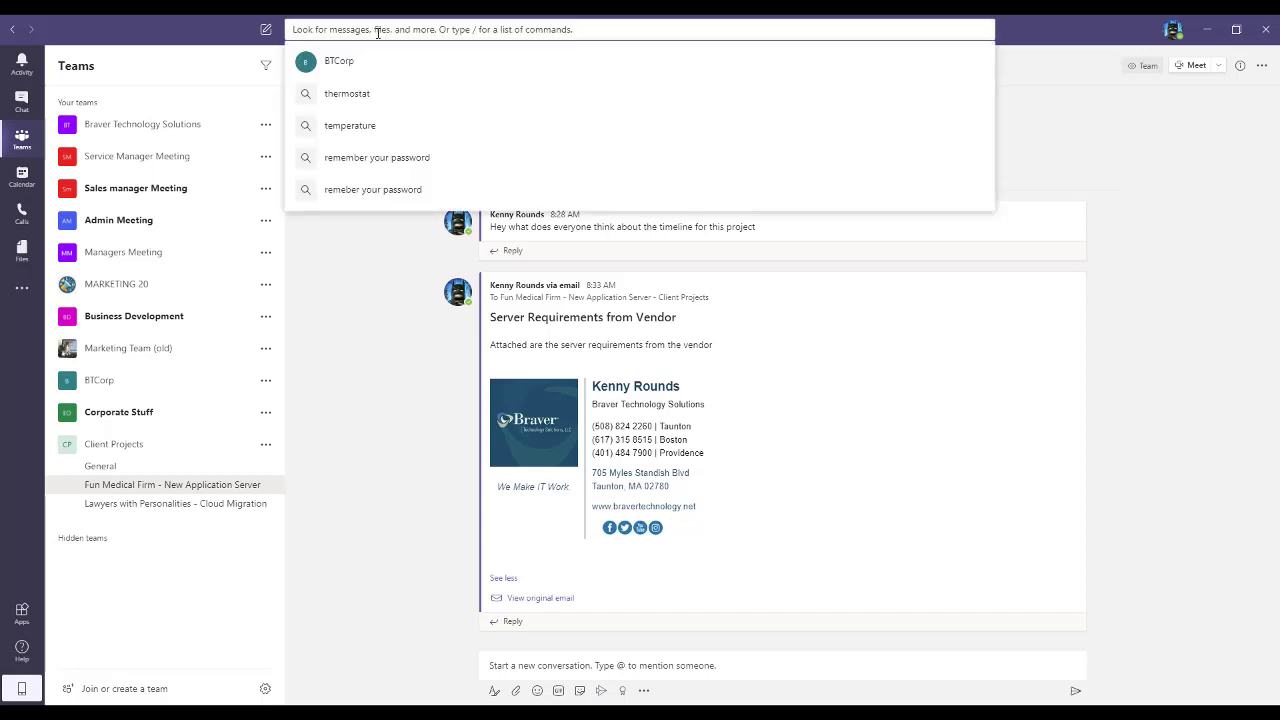
pyautogui.write('@')
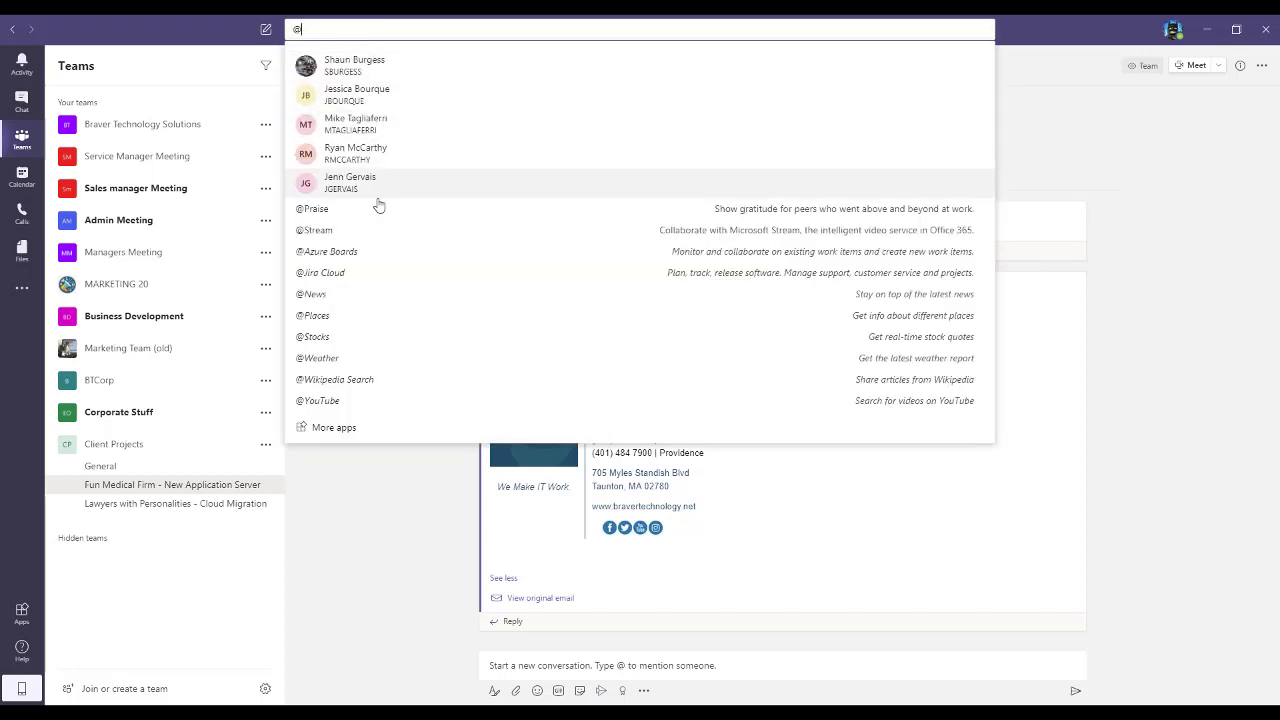
pyautogui.moveTo(351, 28); pyautogui.dragTo(277, 39)
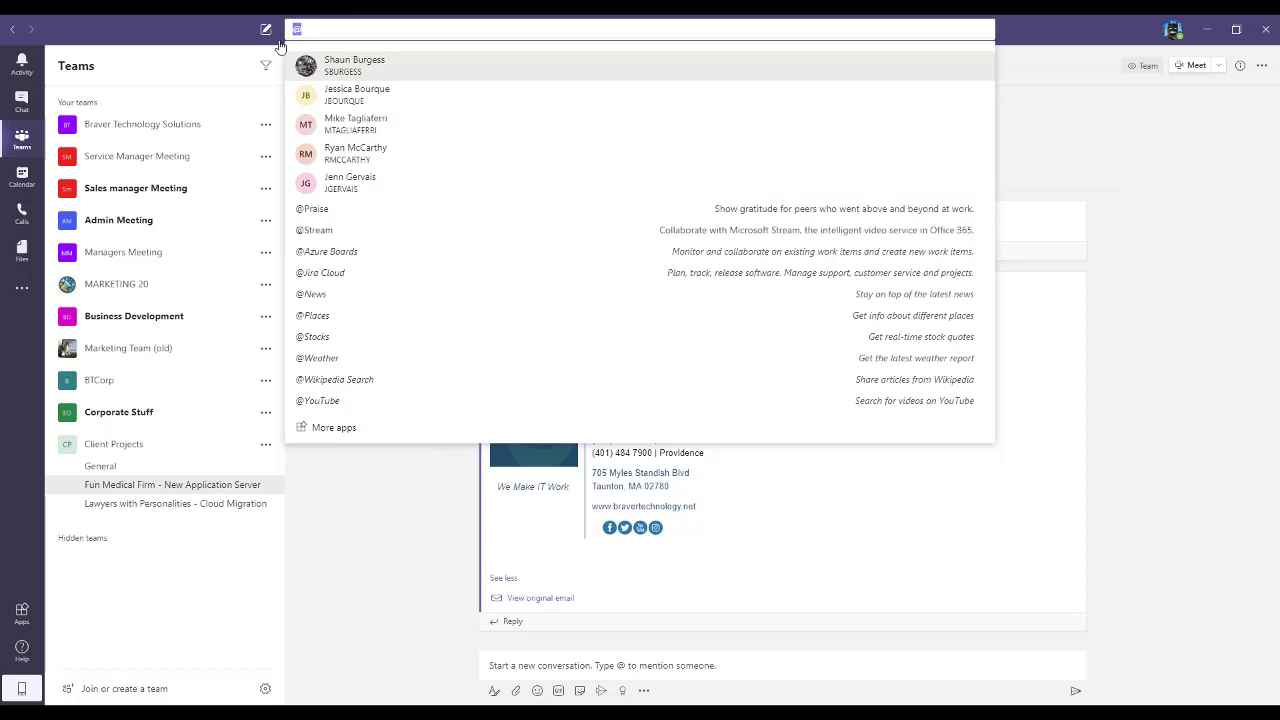
pyautogui.write('/')
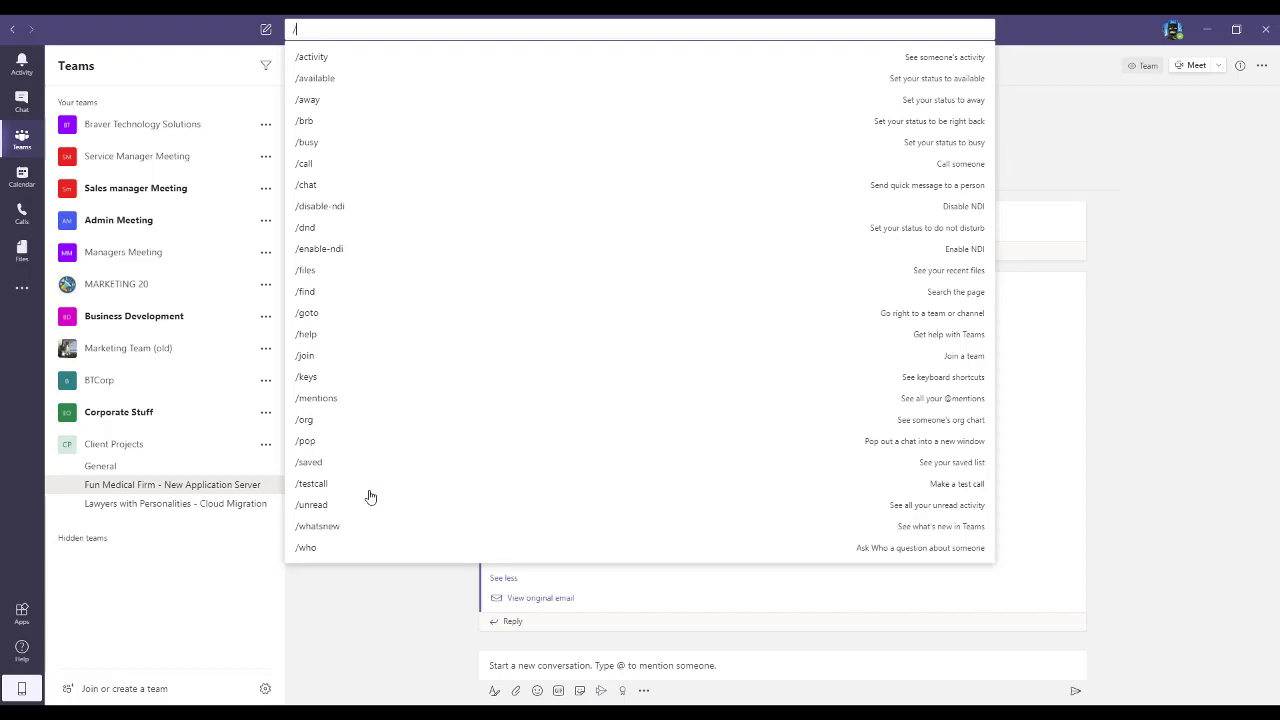
pyautogui.press('Escape')
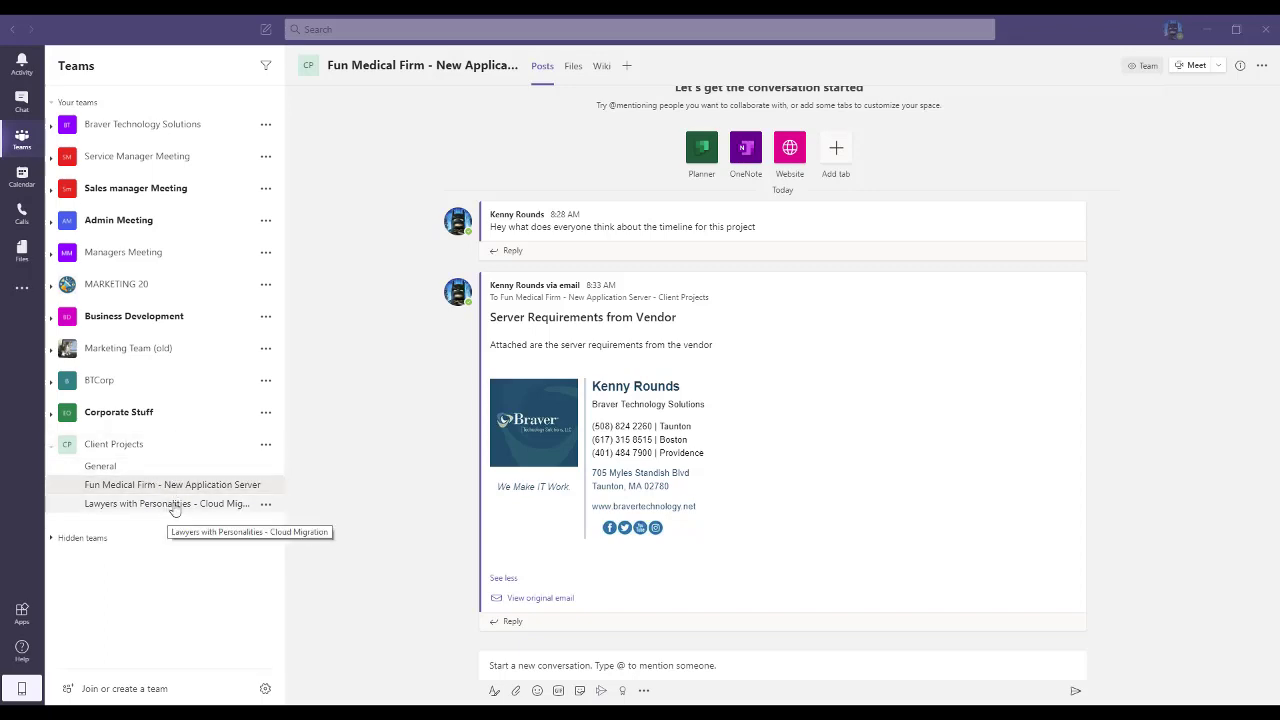
# Step: Hide the Lawyers with Personalities - Cloud Migration channel, and review the Client Projects team's hidden channels and management options
pyautogui.click(266, 505)
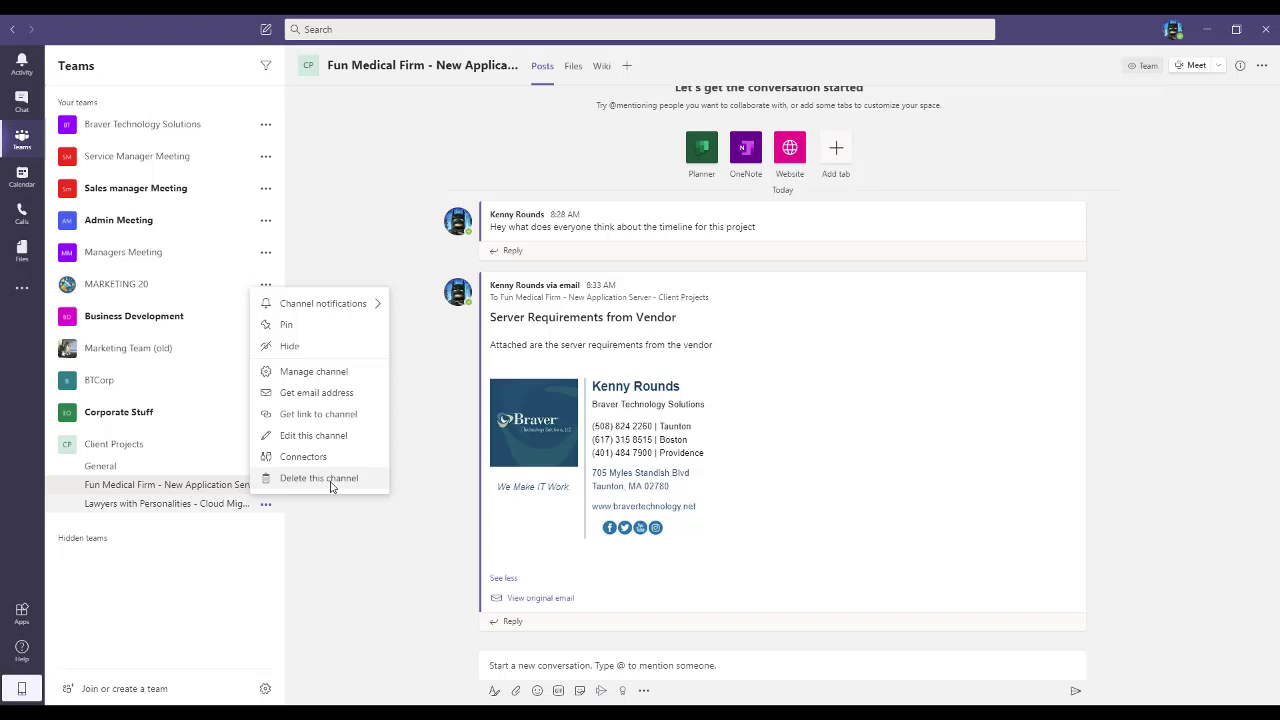
pyautogui.click(290, 346)
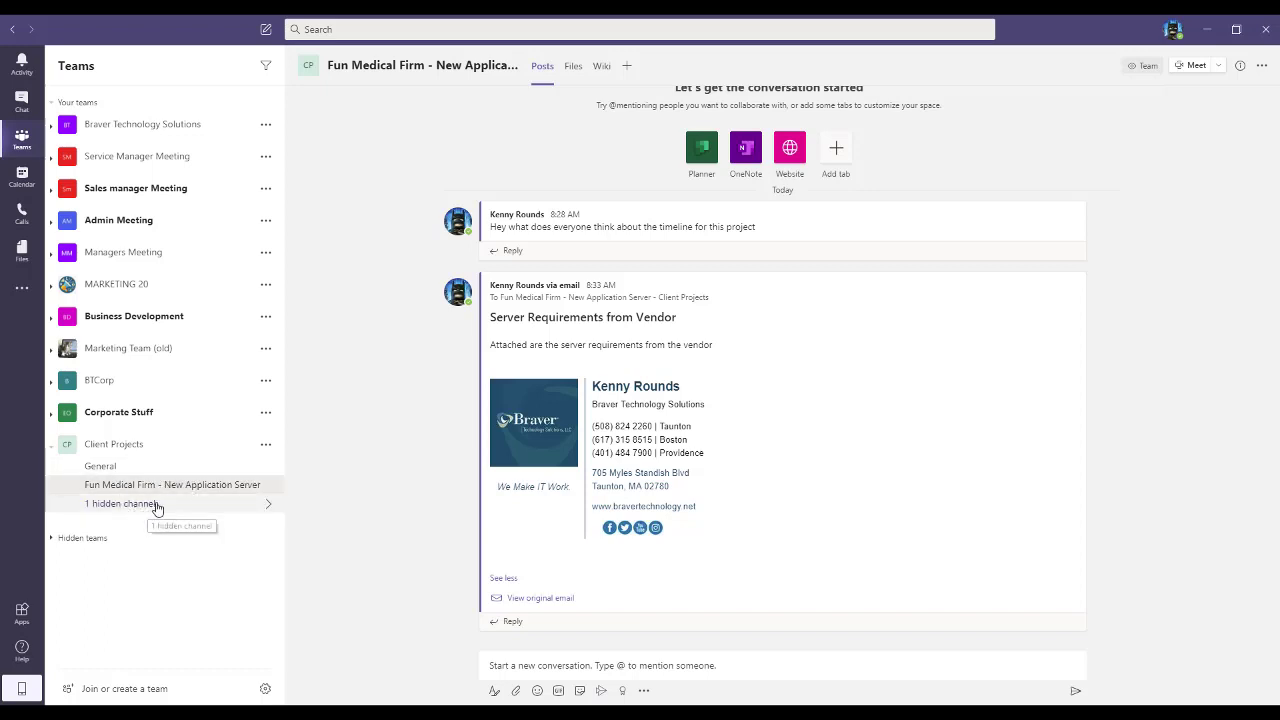
pyautogui.click(170, 510)
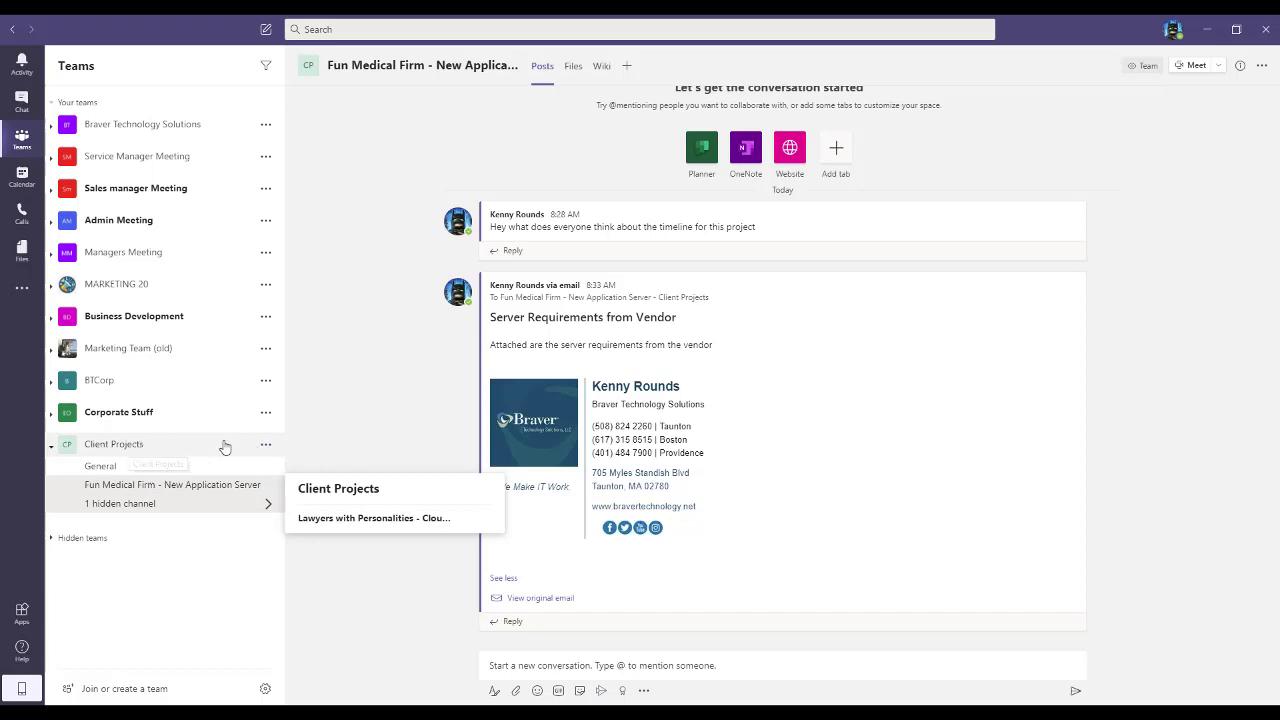
pyautogui.click(268, 446)
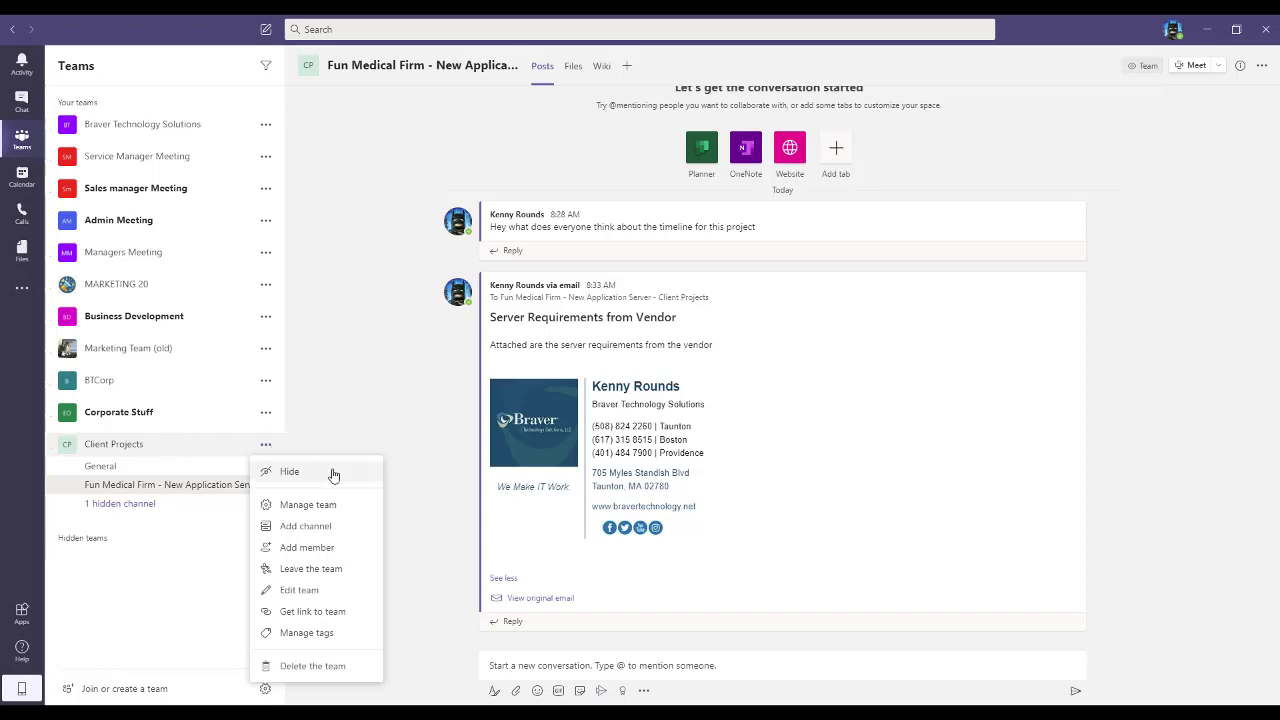
pyautogui.click(355, 357)
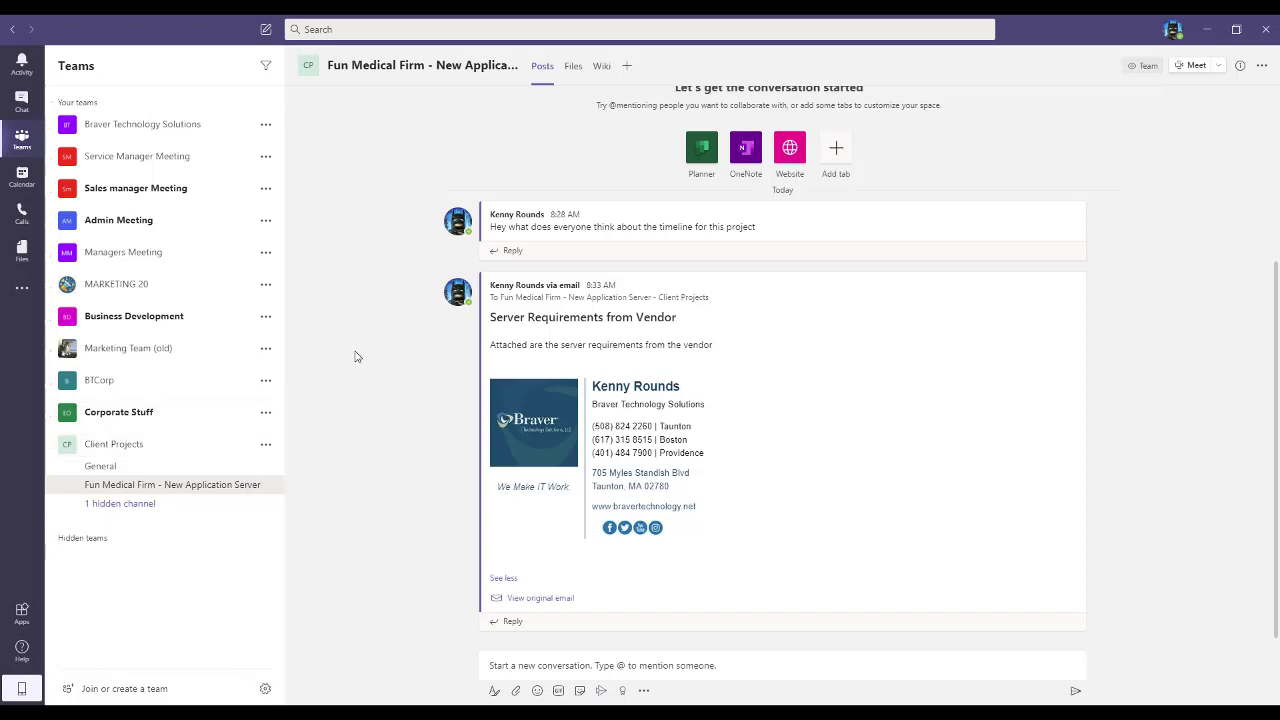